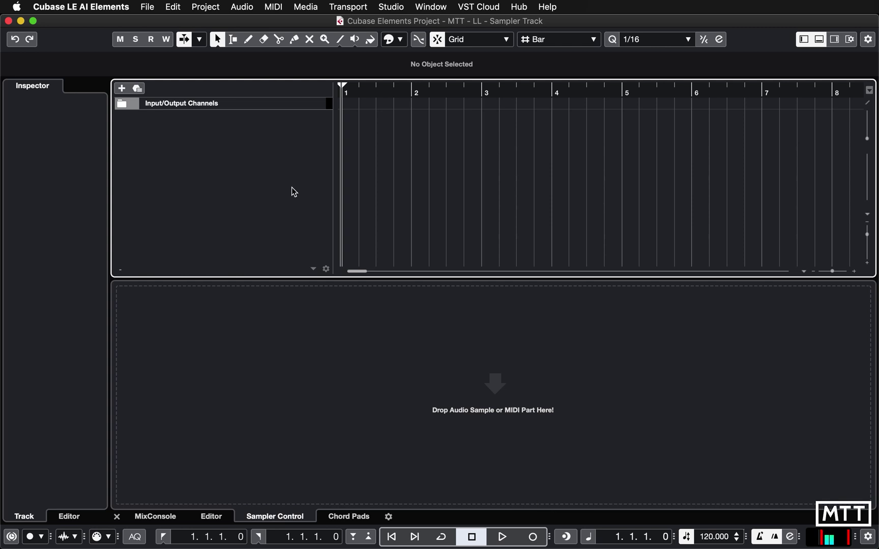
Add a Sampler Track named 'Sample' from the track list's context menu
right_click(250, 140)
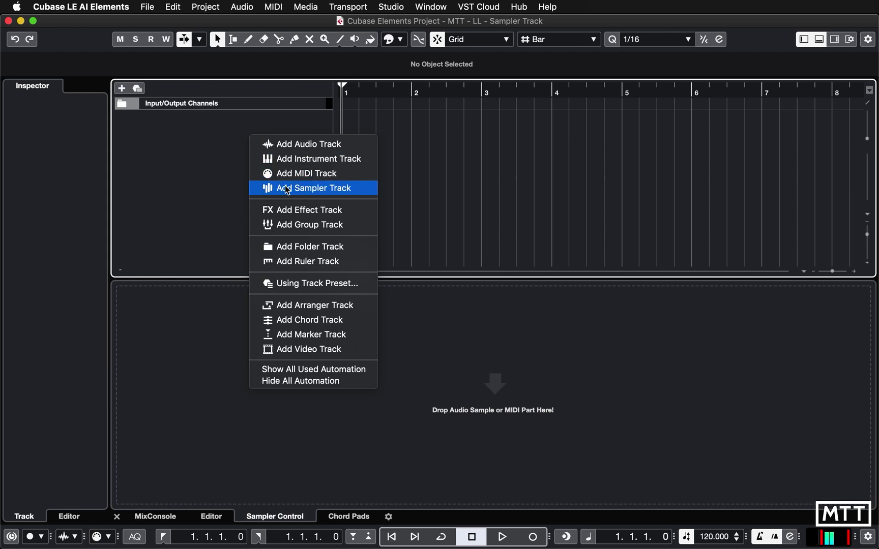
click(219, 139)
right_click(219, 139)
click(219, 139)
right_click(218, 139)
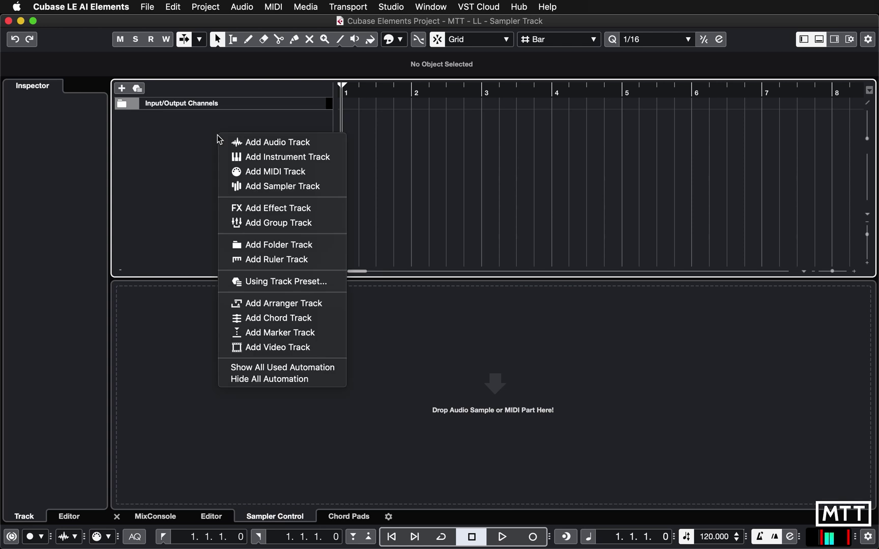
click(273, 189)
text(Sample)
key(Return)
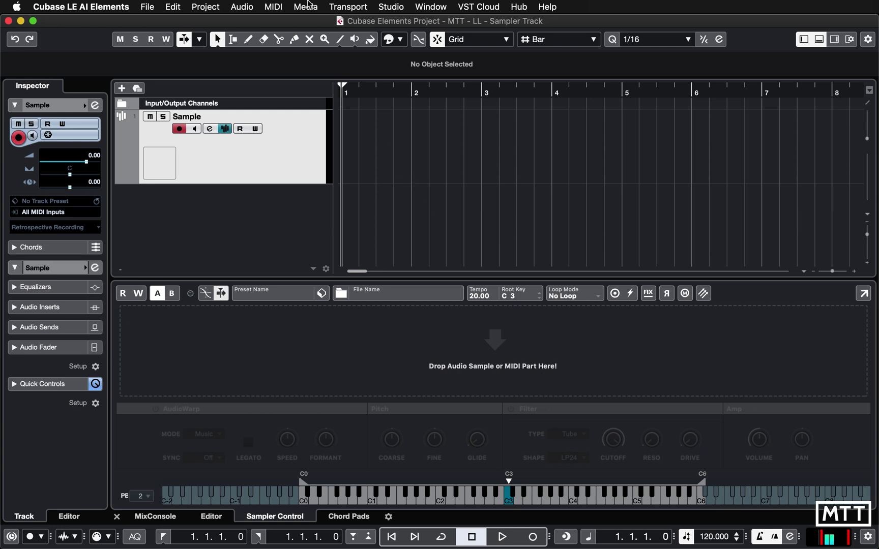
Open MediaBay from the Media menu and make its window smaller
click(306, 7)
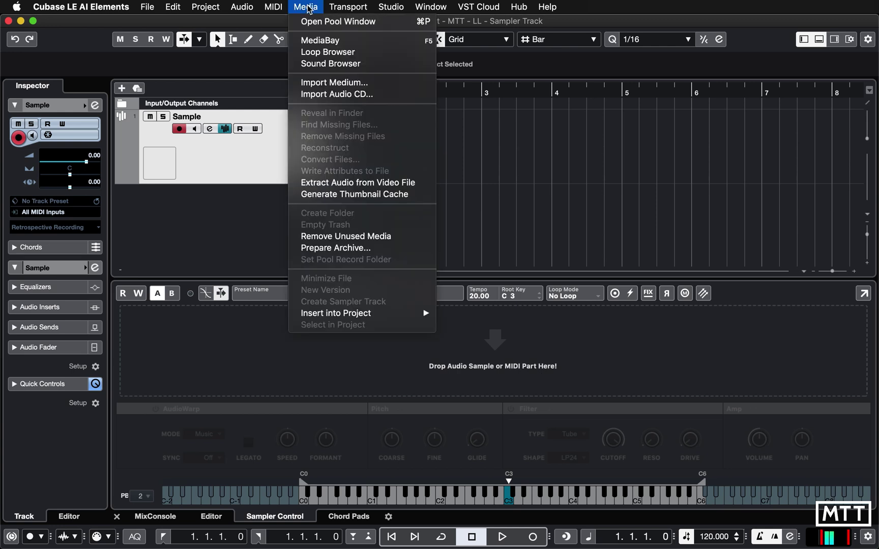
click(322, 40)
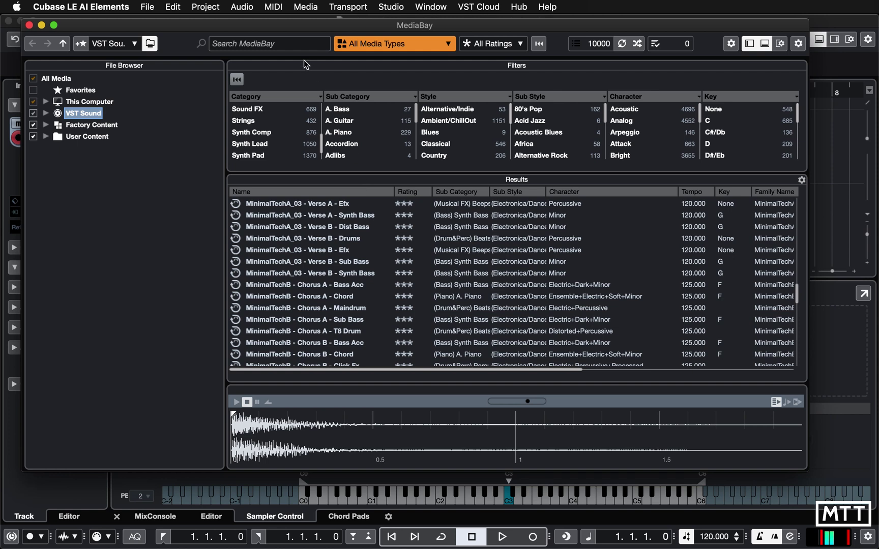
drag(808, 474, 732, 469)
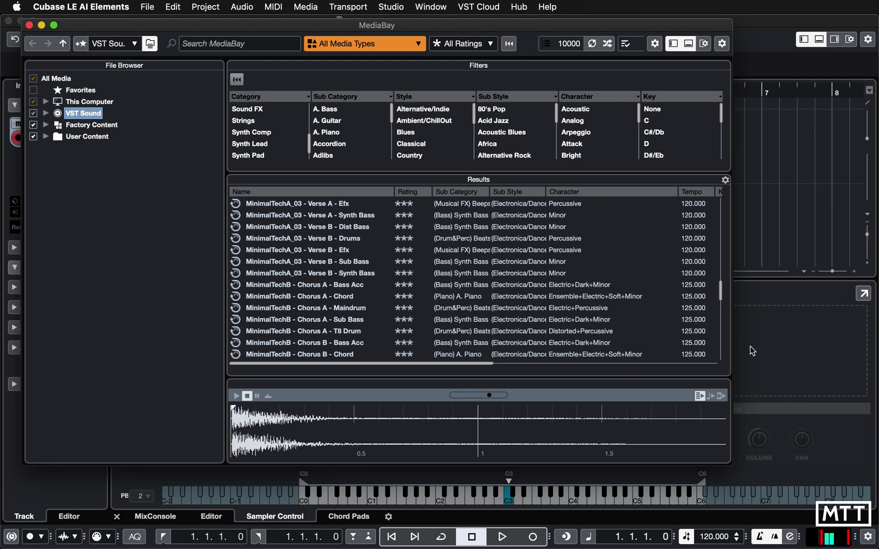
Filter MediaBay to Audio Files and expand the VST Sound and Blockbuster folders
click(385, 48)
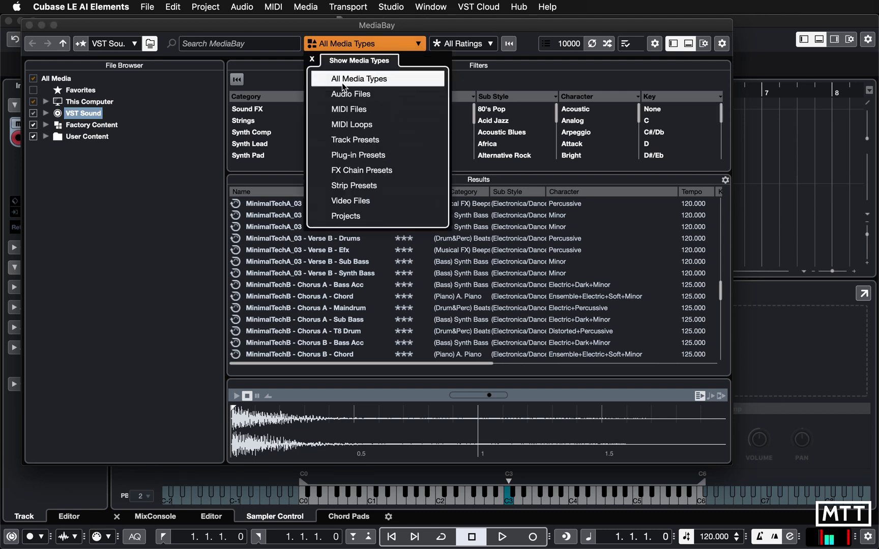
click(346, 95)
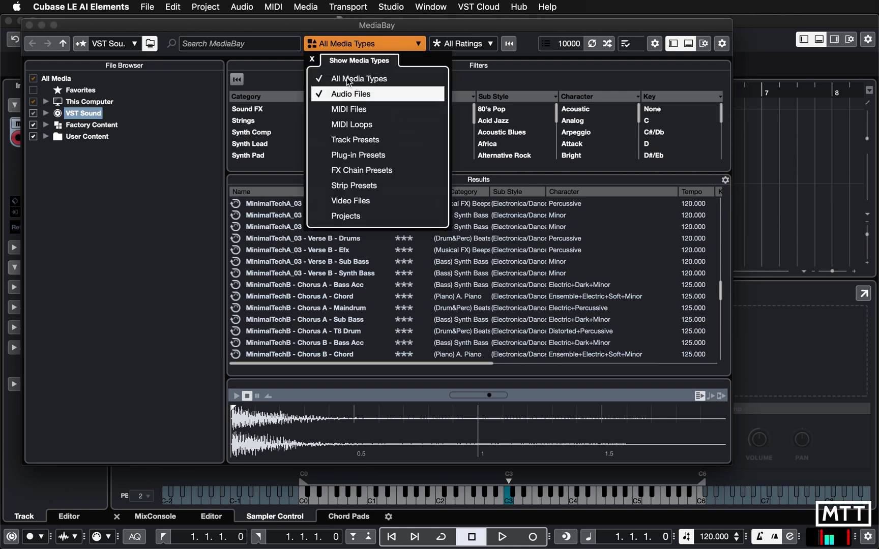
click(468, 74)
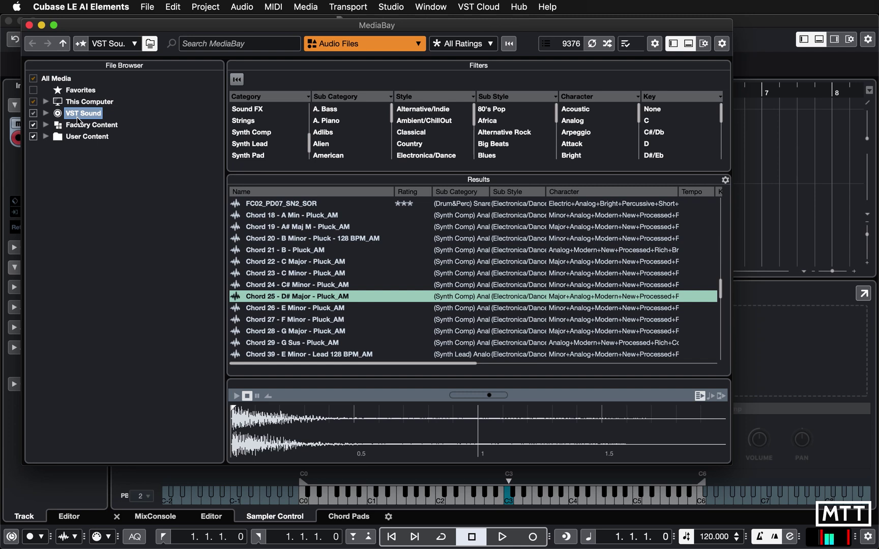
click(45, 114)
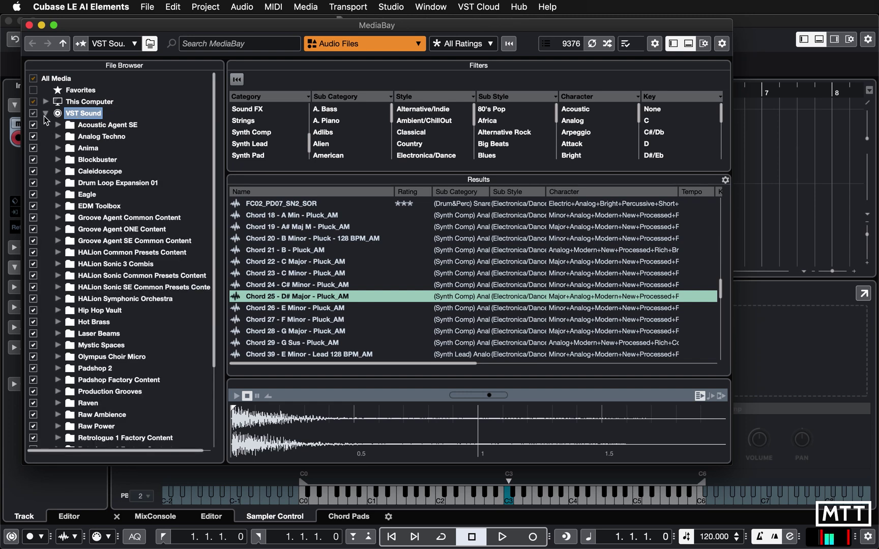
click(58, 160)
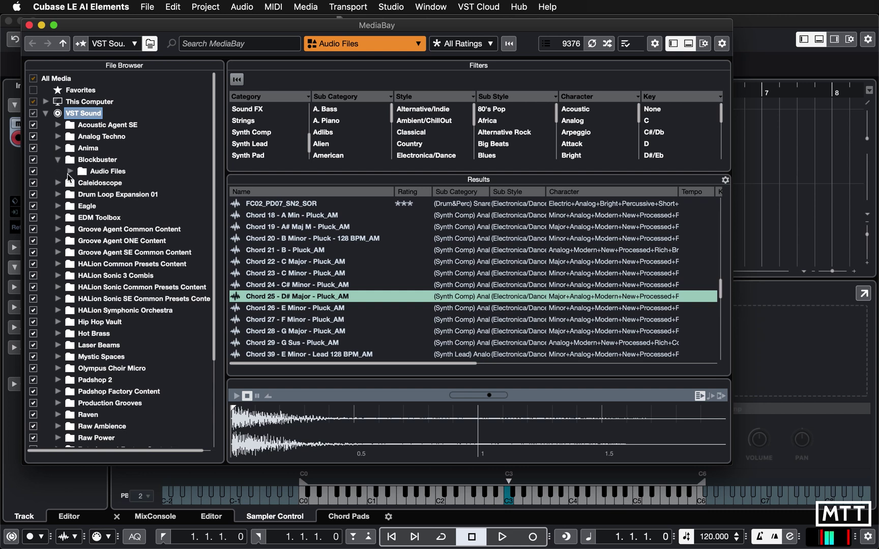
Browse Blockbuster's One Shots, previewing Cinema - Atmos 13, Atmos 16 and Tonal Hit 02
click(68, 176)
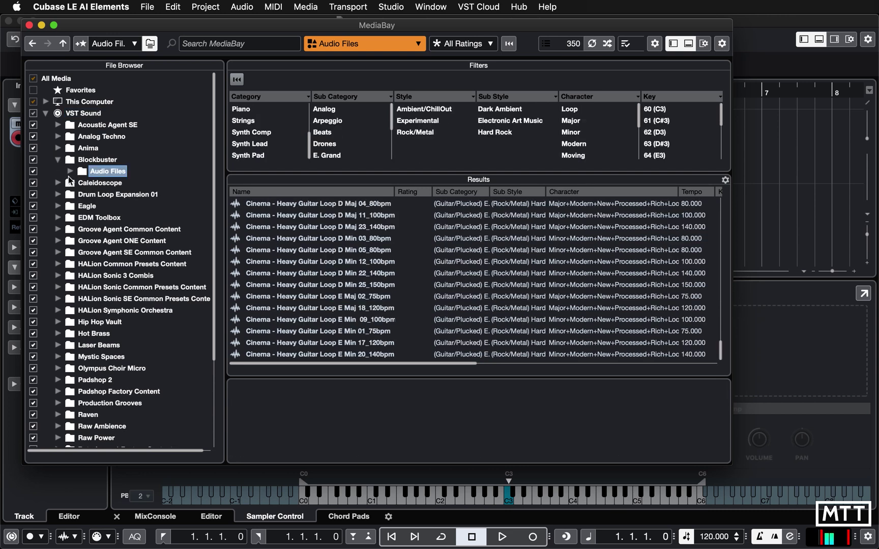
click(71, 171)
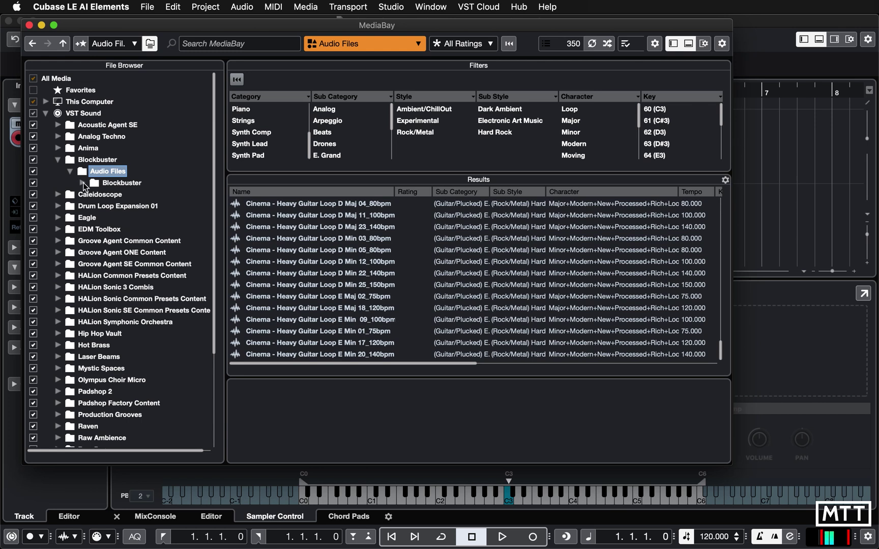
click(82, 182)
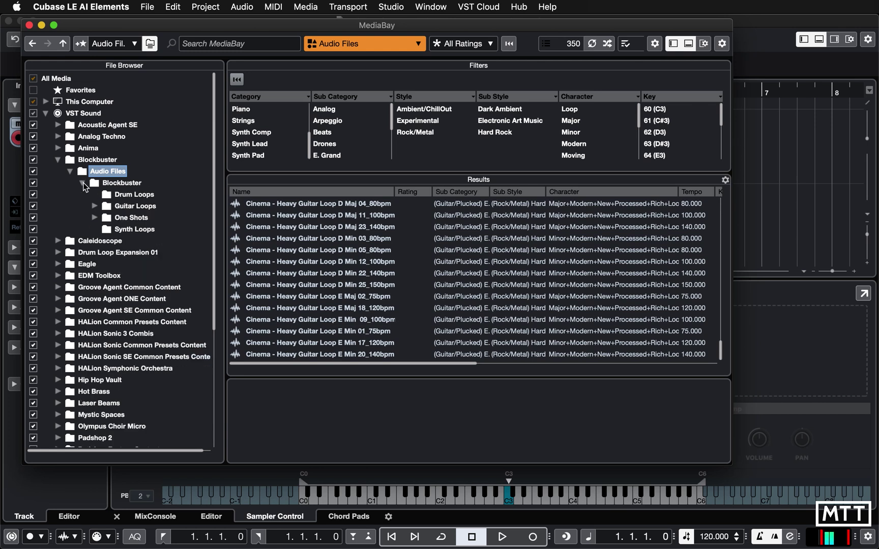
click(95, 217)
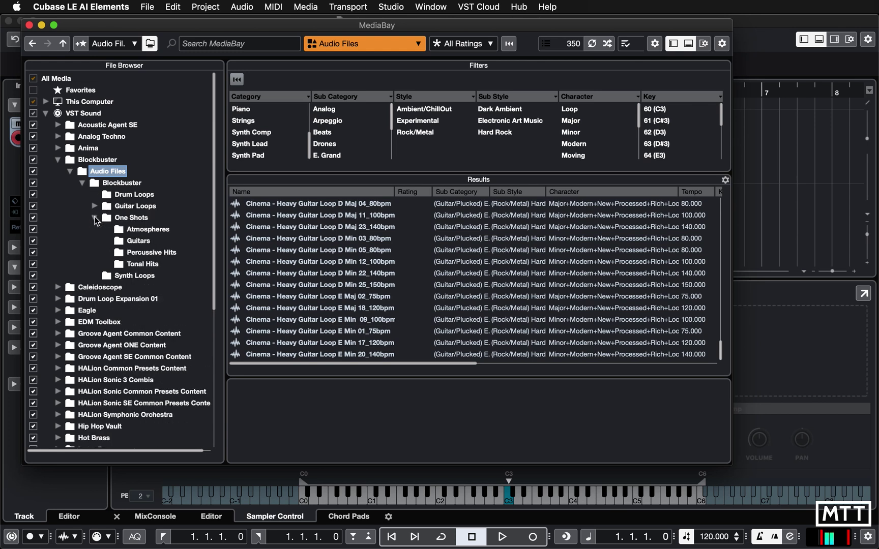
click(145, 229)
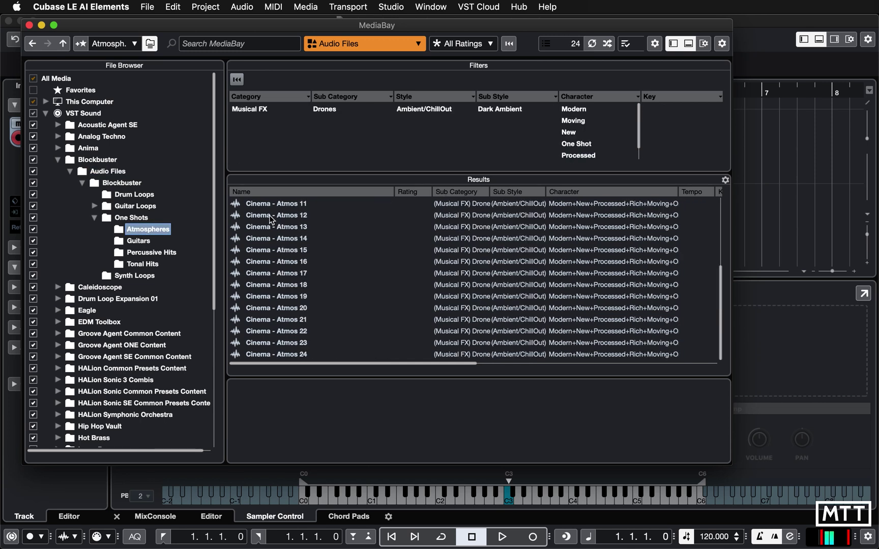
click(253, 225)
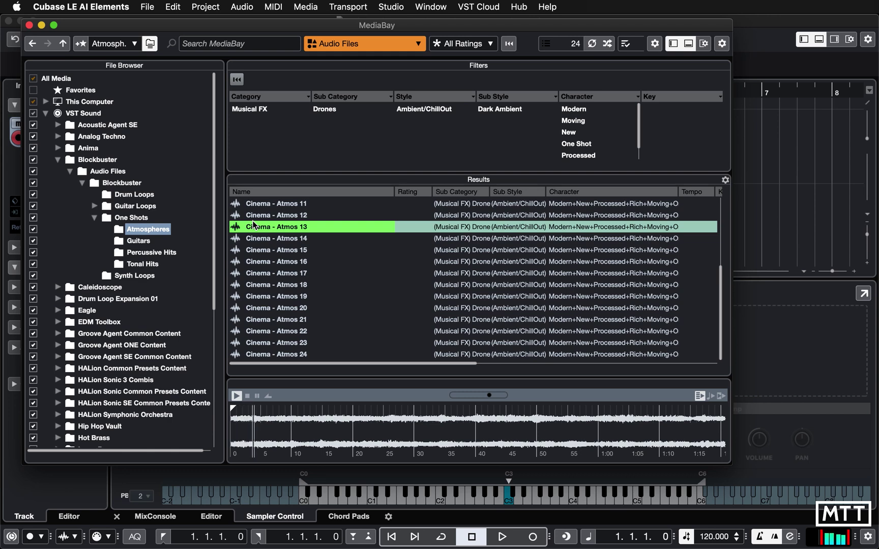
click(261, 260)
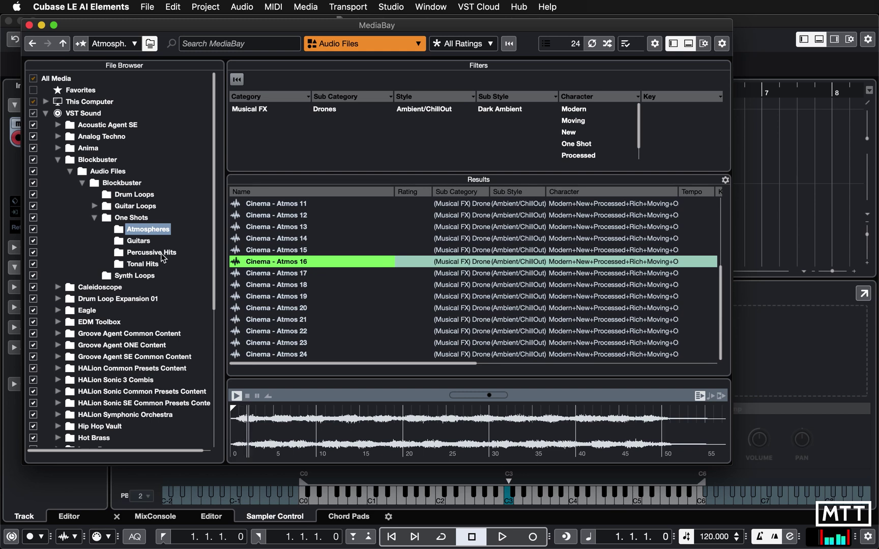
click(144, 264)
click(283, 218)
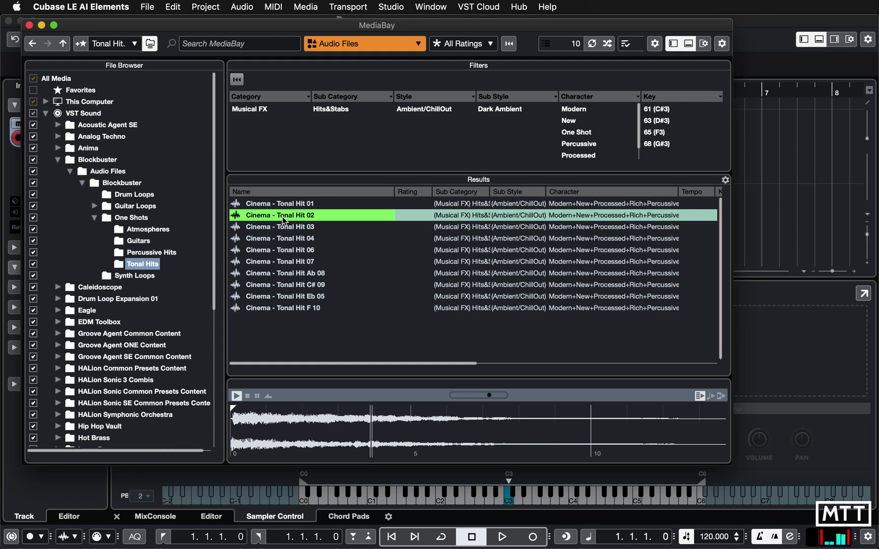
List Caleidoscope Chords sorted by name and preview Chord 25 - D# Major - Pluck_AM
click(58, 287)
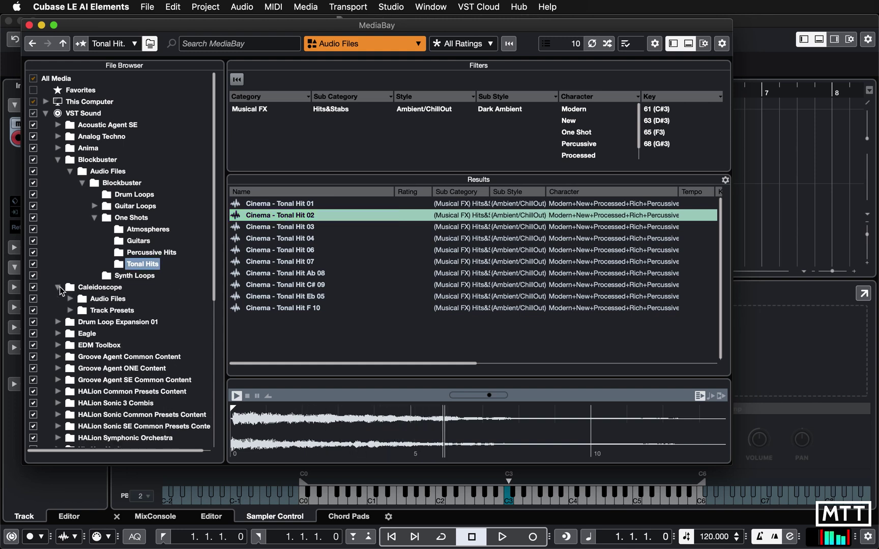
click(70, 299)
click(83, 310)
scroll(124, 318, down, 2)
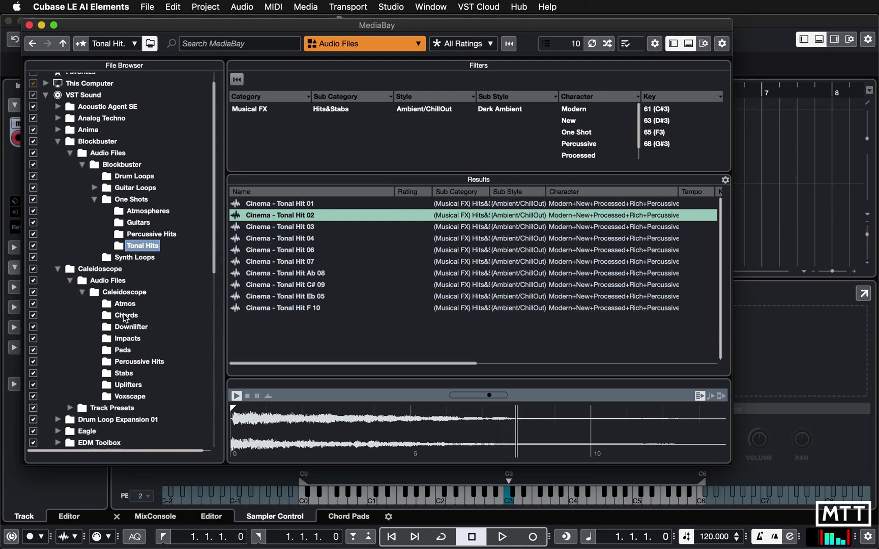
scroll(125, 318, down, 5)
click(126, 264)
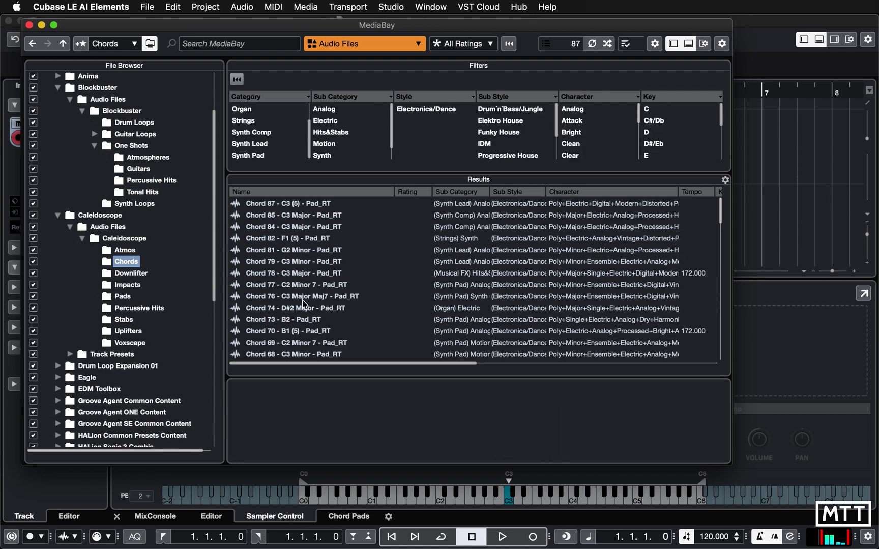
click(342, 192)
scroll(304, 223, down, 4)
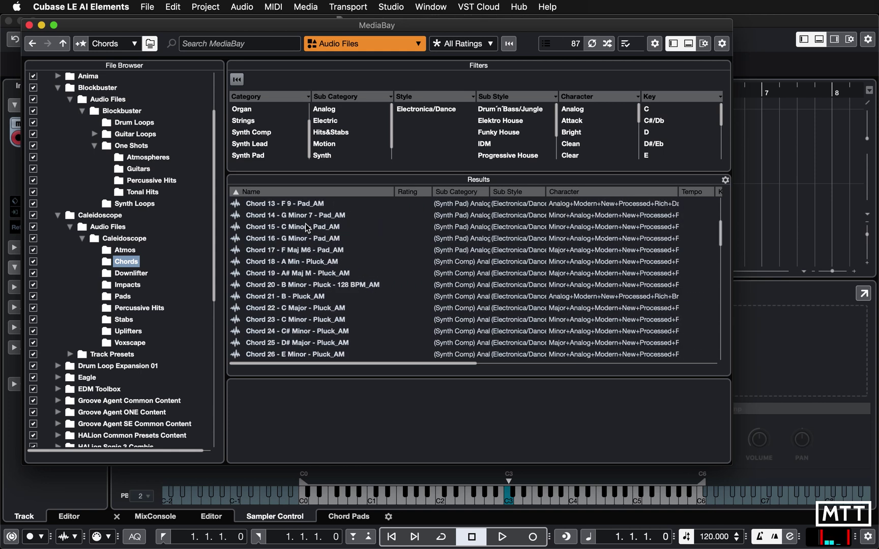
scroll(295, 281, down, 2)
click(286, 288)
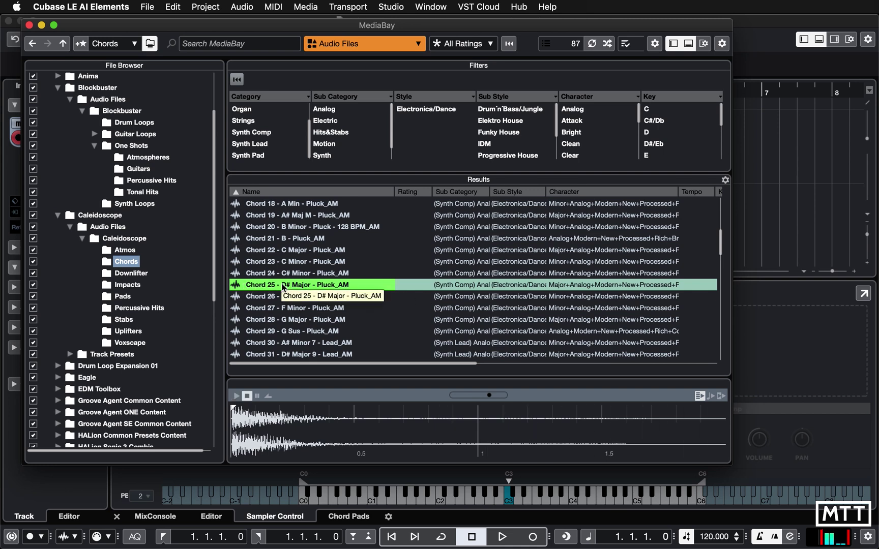
drag(245, 284, 767, 351)
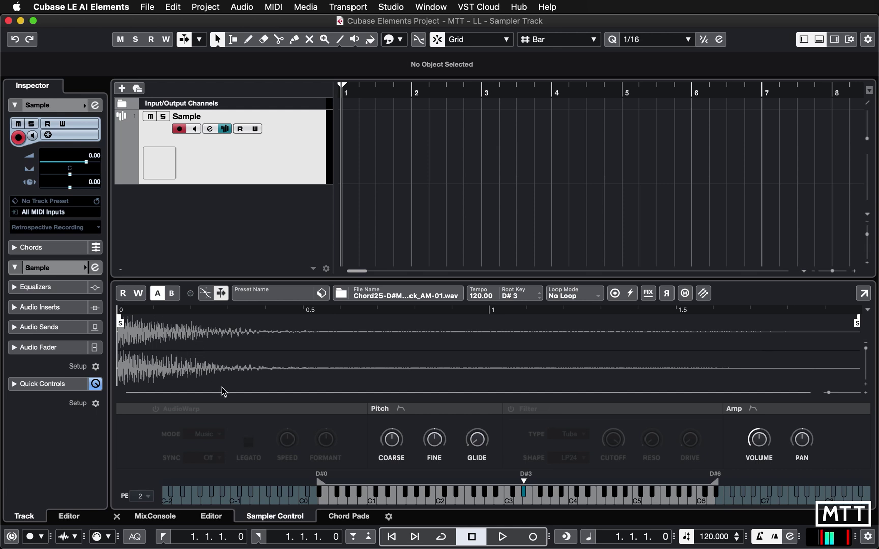
key(alt+k)
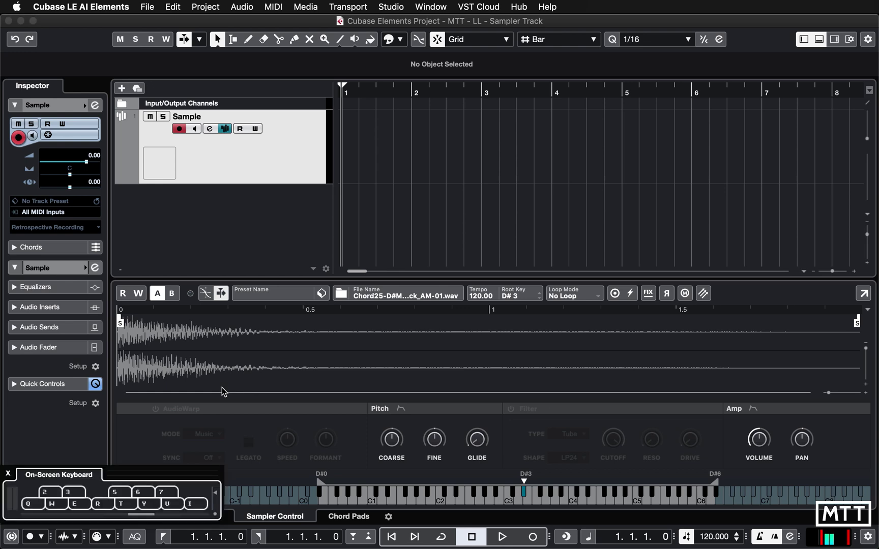
key(Left)
key(q)
key(q)
key(q)
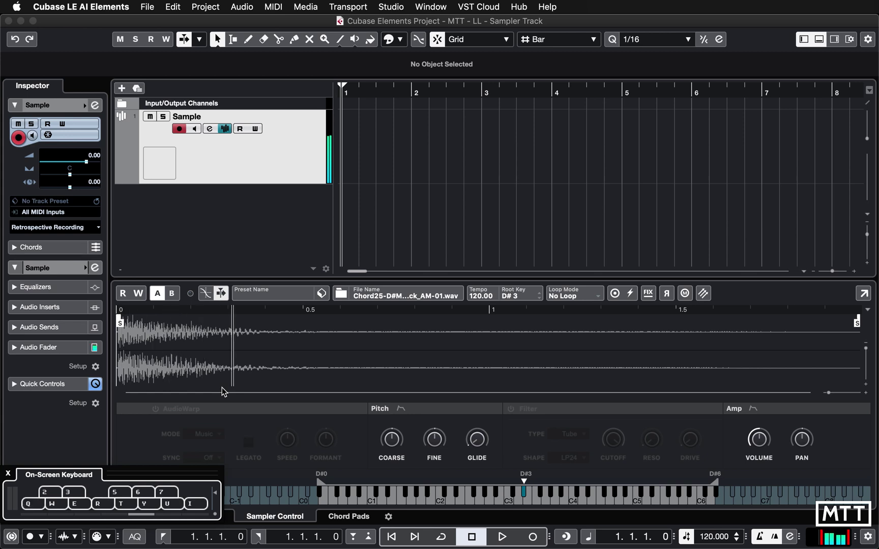
key(q)
key(t)
key(r)
key(e)
key(q)
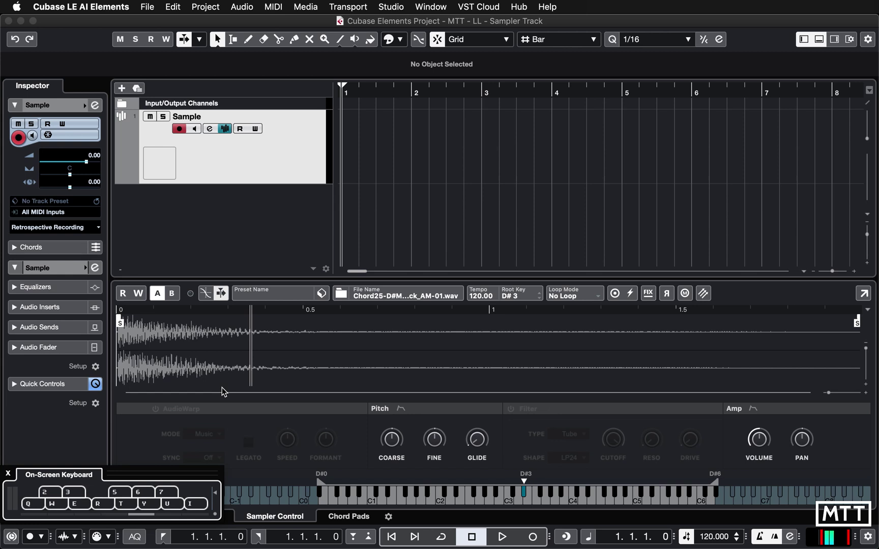
key(q)
key(q)
key(w)
key(y)
key(w)
key(e)
key(u)
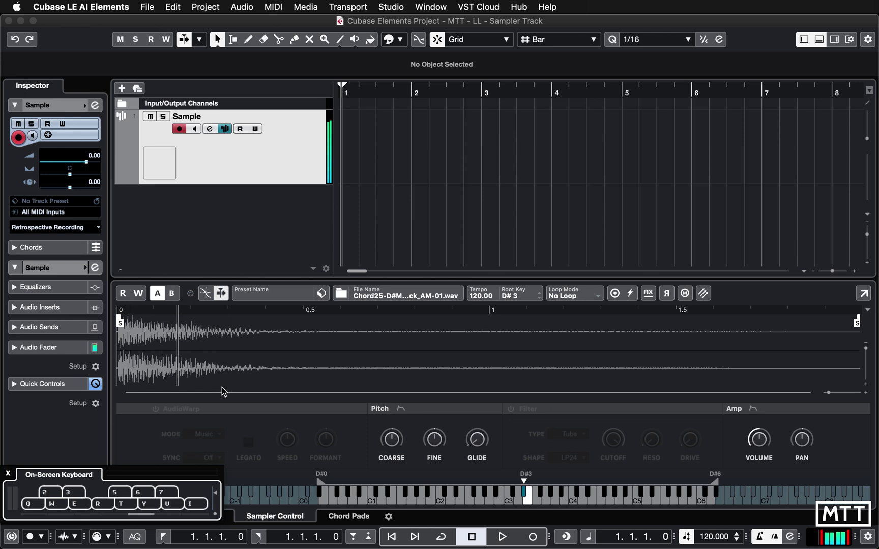
key(w)
key(w)
key(y)
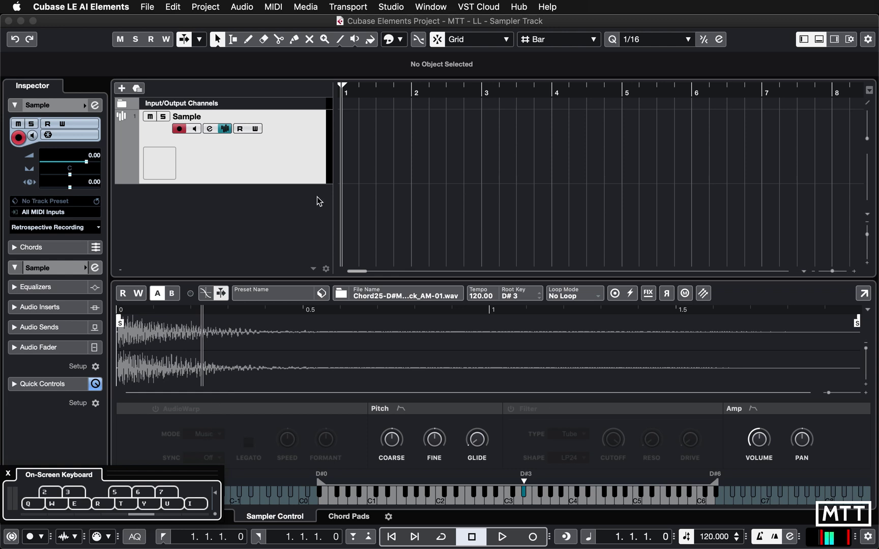
Record a rising-and-falling Q-W-E-R-T-R-E-W-Q note run onto the Sample track, then stop
click(540, 543)
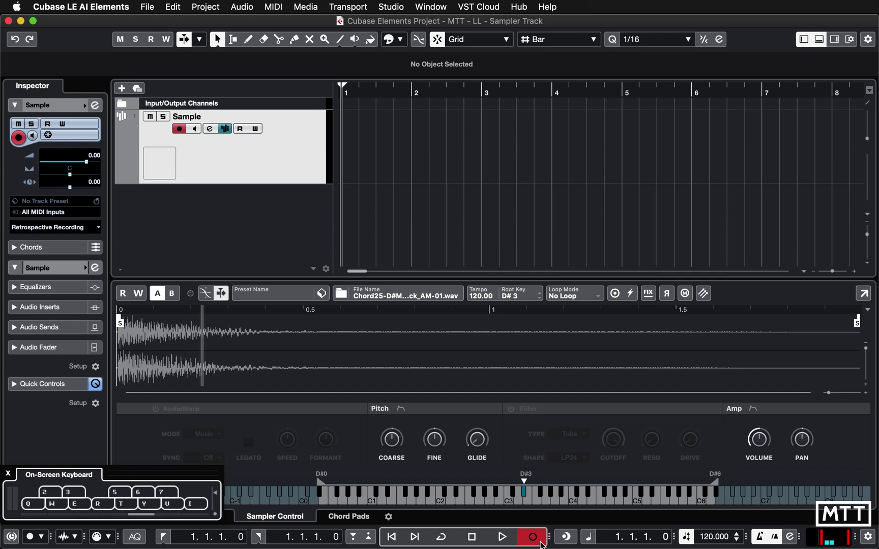
key(q)
key(w)
key(e)
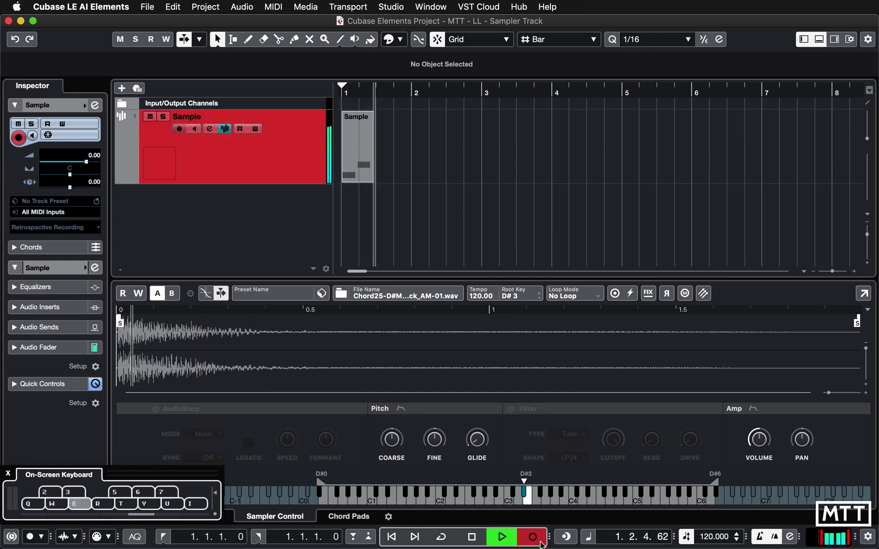
key(r)
key(t)
key(t)
key(r)
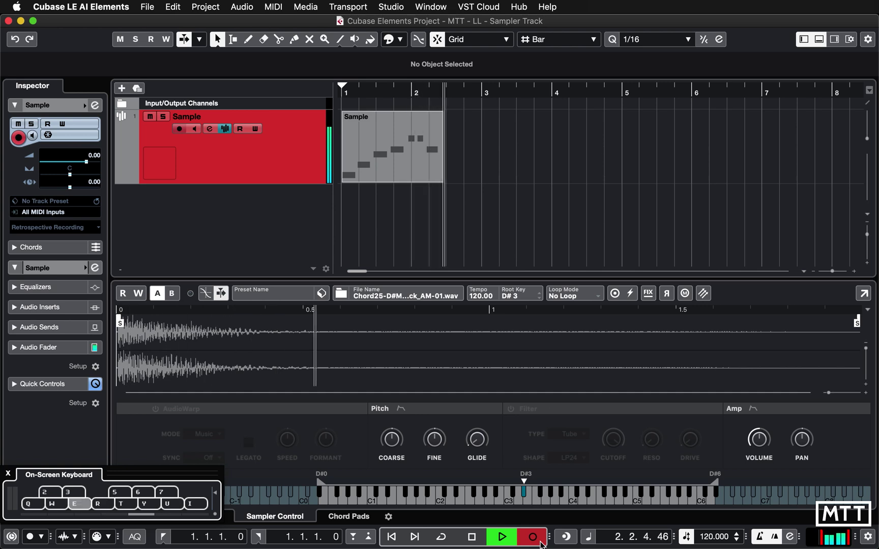
key(e)
key(w)
key(q)
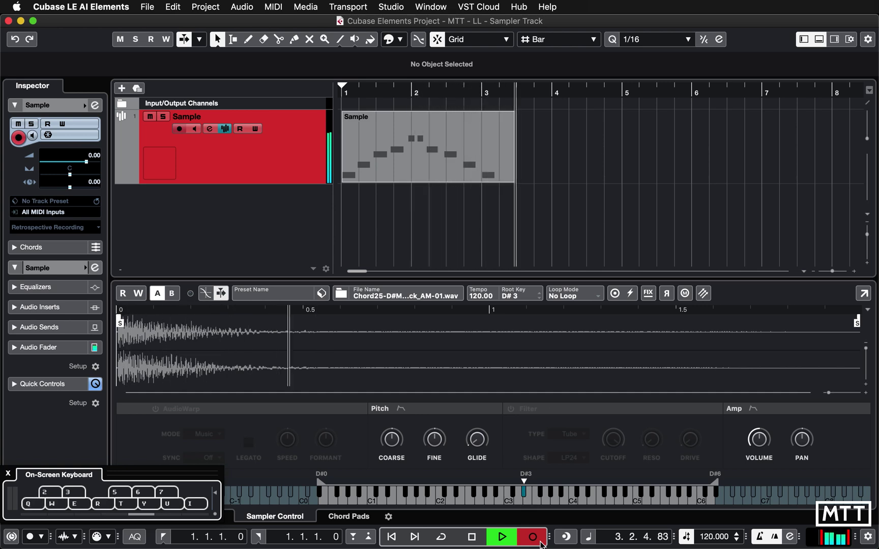
key(space)
click(616, 167)
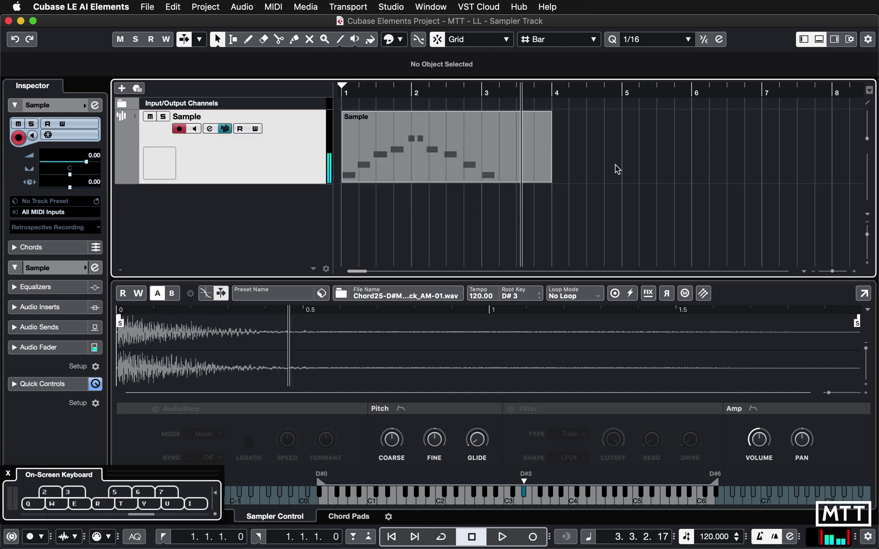
Open the recorded part in the Key Editor, hide the on-screen keyboard, and undo a trial quantize
double_click(472, 171)
click(484, 388)
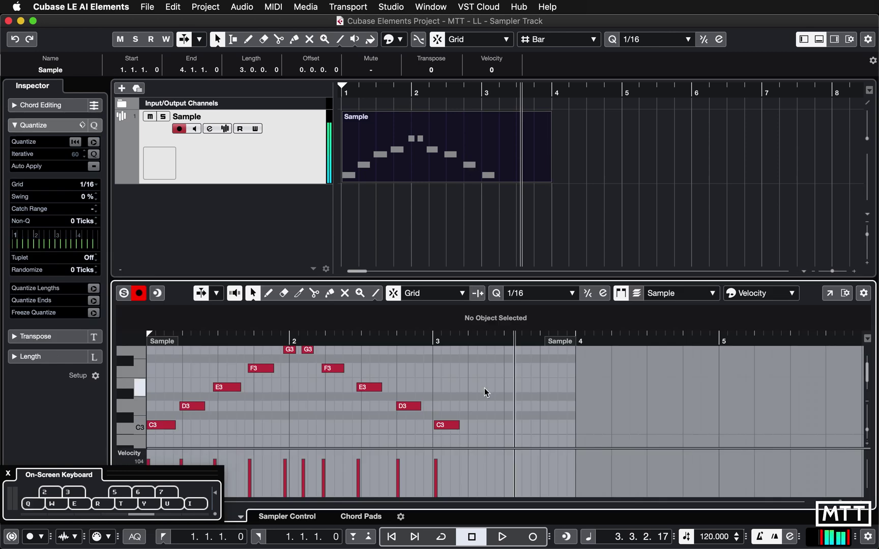
key(alt+k)
key(q)
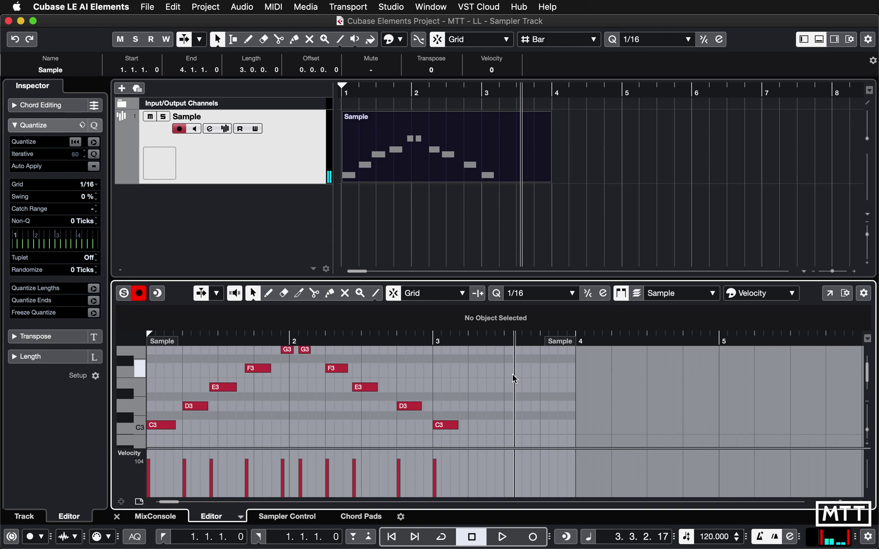
key(super+z)
Quantize the notes to a 1/8 grid and play the melody back from the start
click(556, 294)
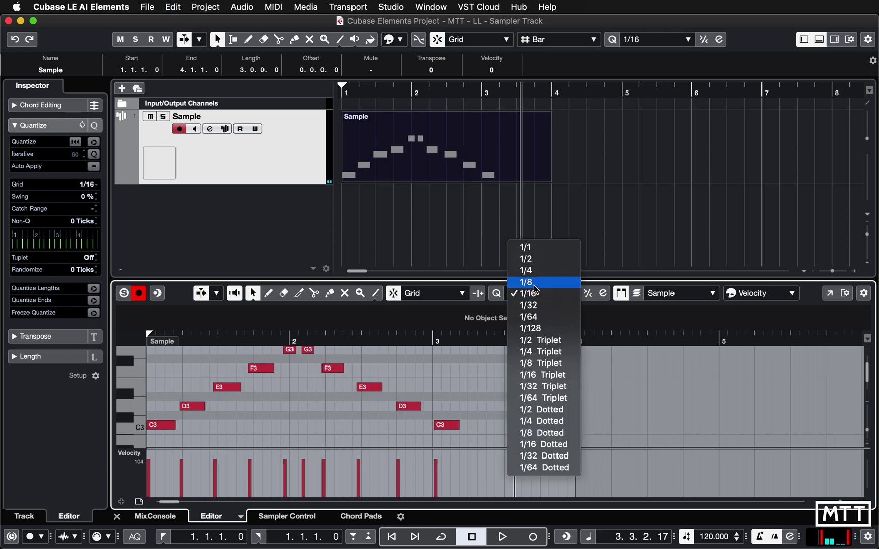
click(533, 285)
key(q)
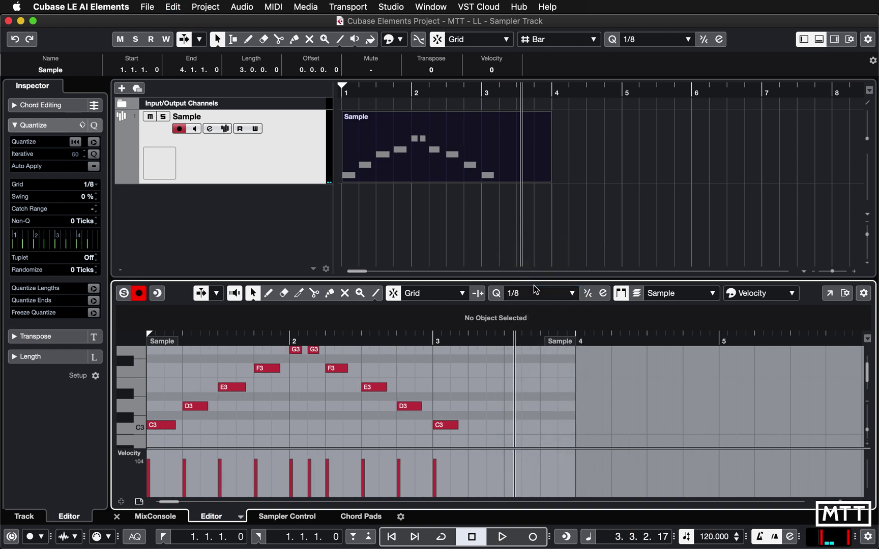
key(Home)
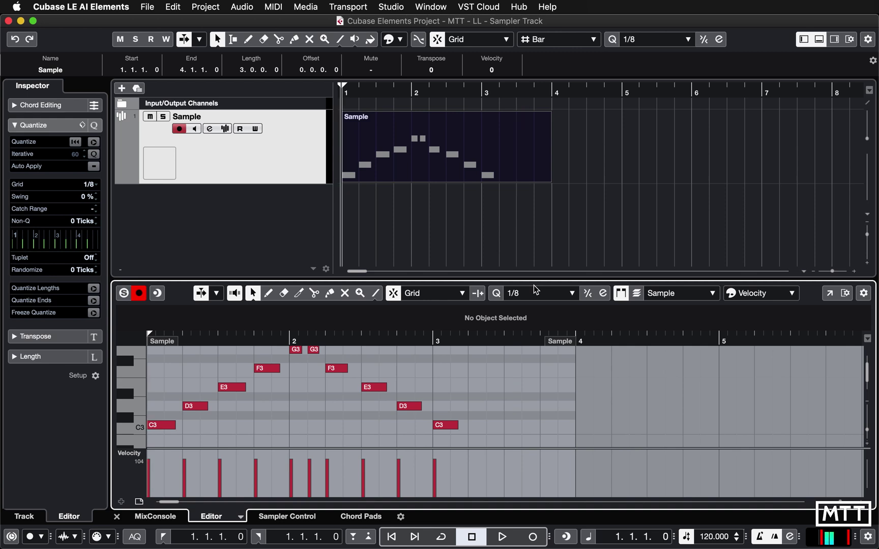
key(space)
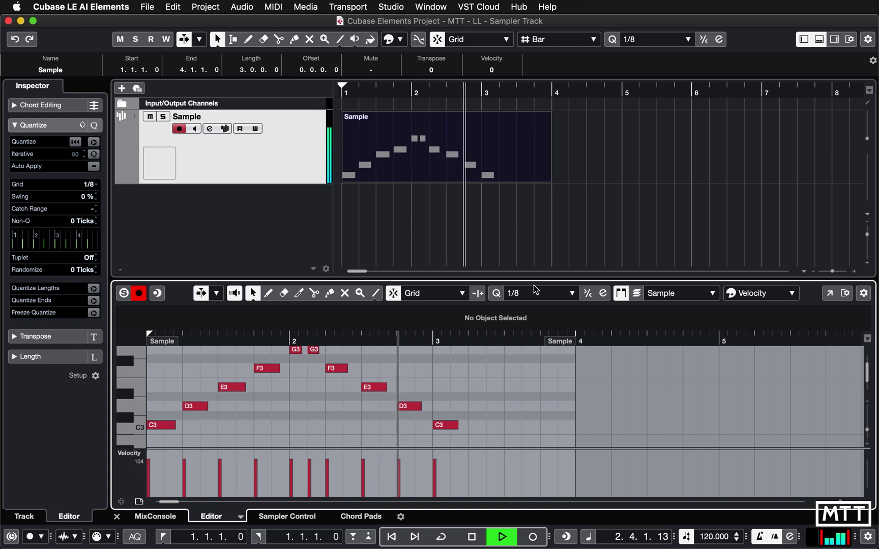
key(space)
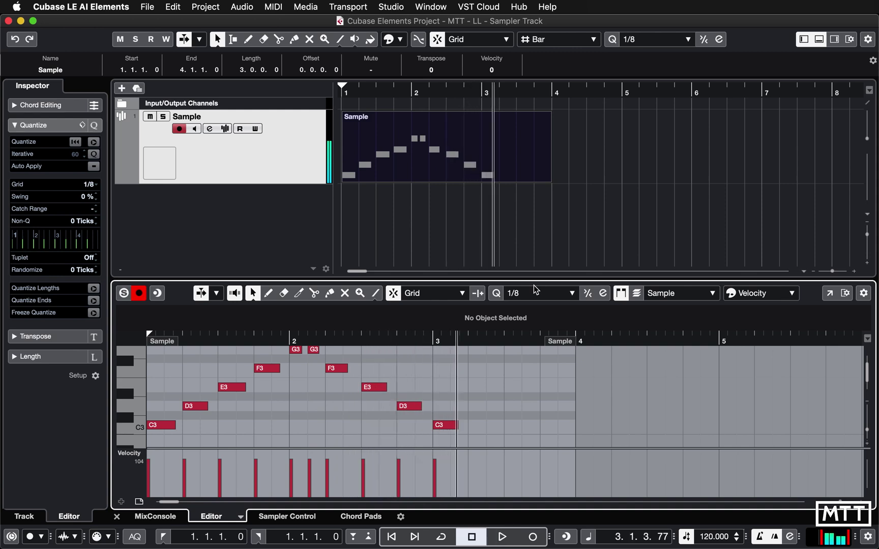
click(612, 223)
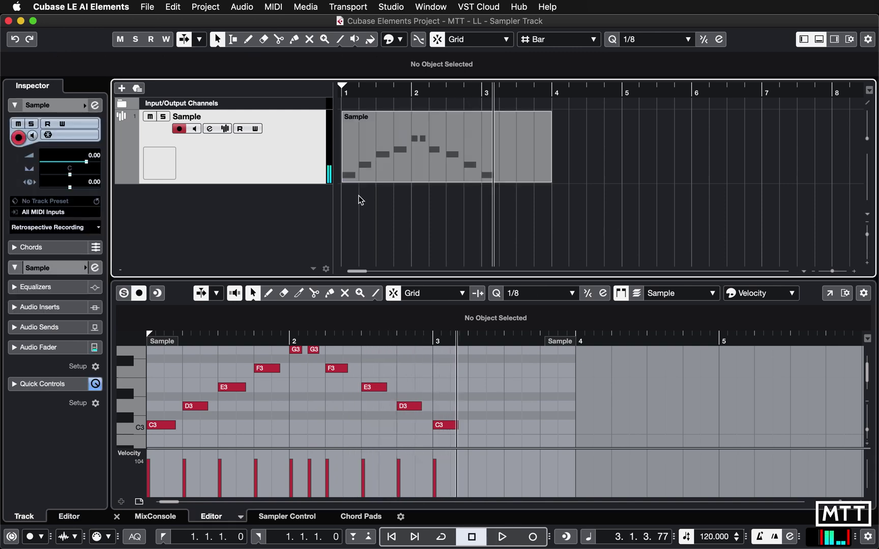
Drag Chord 26 - E Minor - Pluck_AM from MediaBay onto the Sampler Control
click(223, 129)
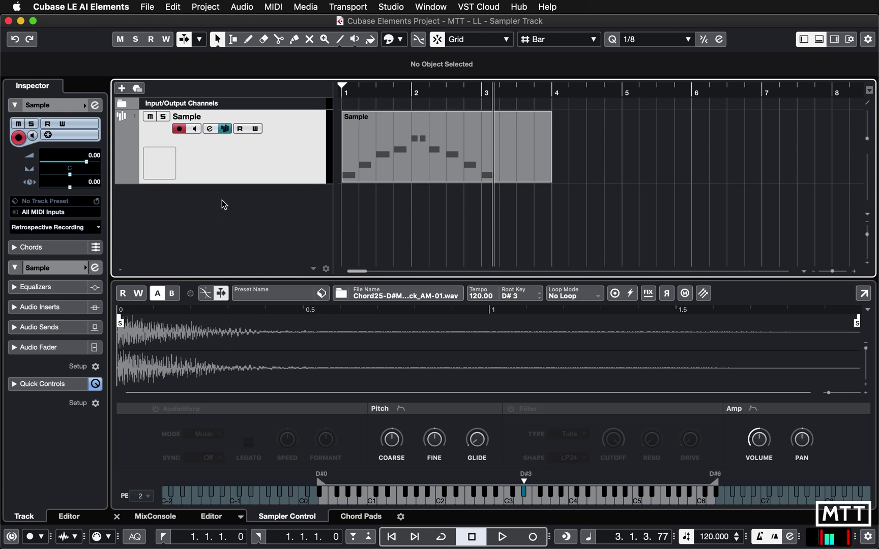
key(F5)
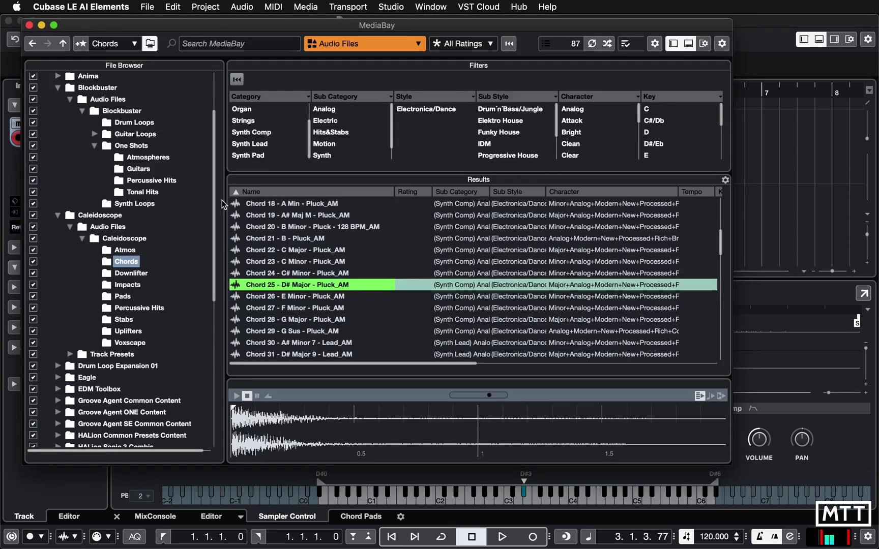
click(272, 297)
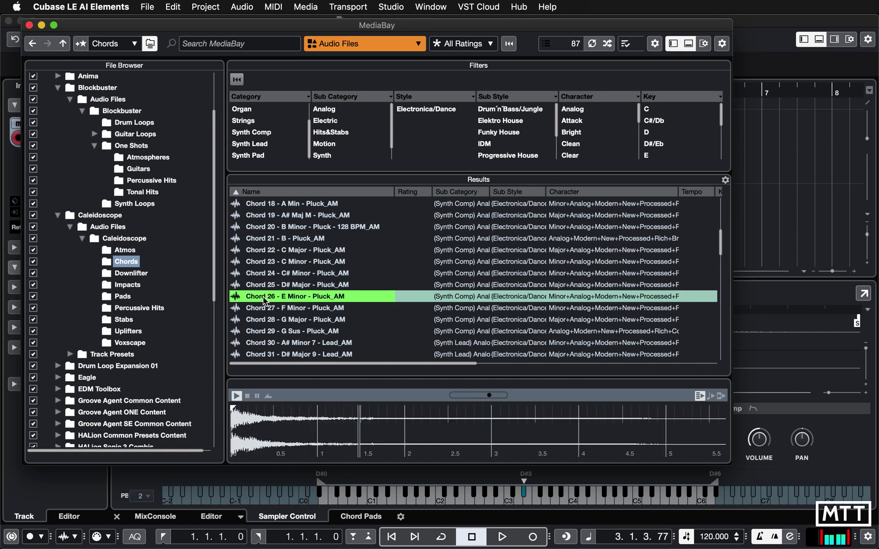
drag(271, 297, 760, 341)
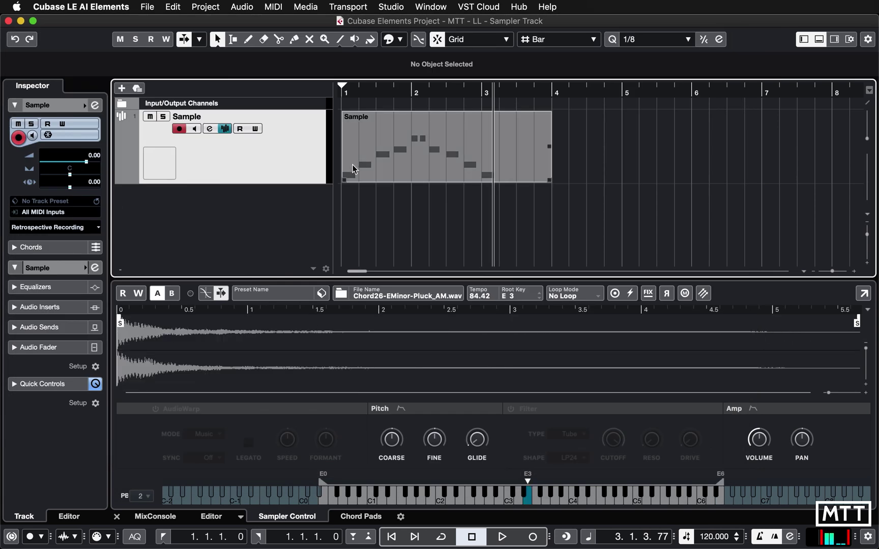
click(373, 200)
key(space)
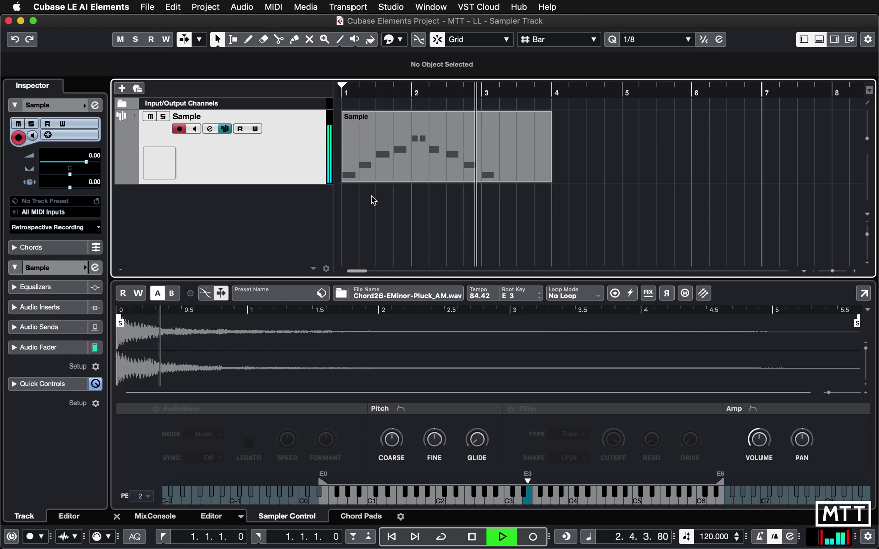
key(space)
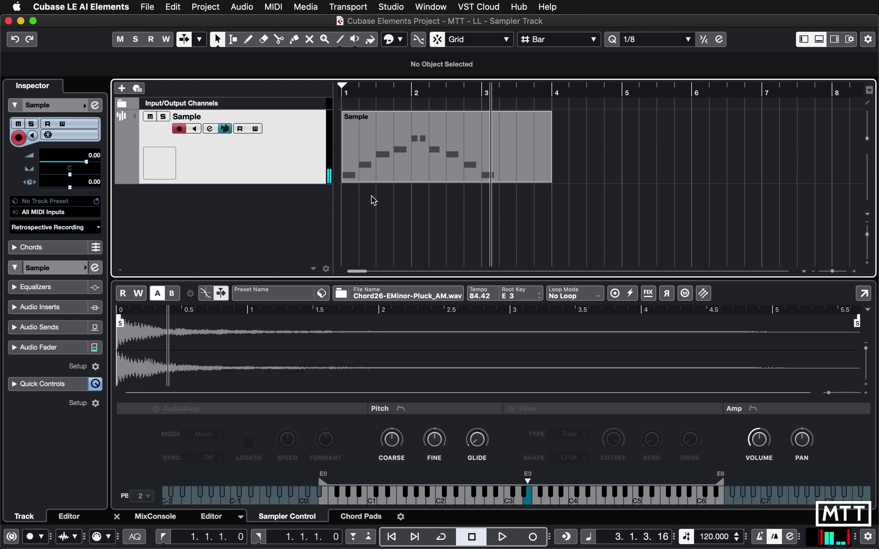
key(Home)
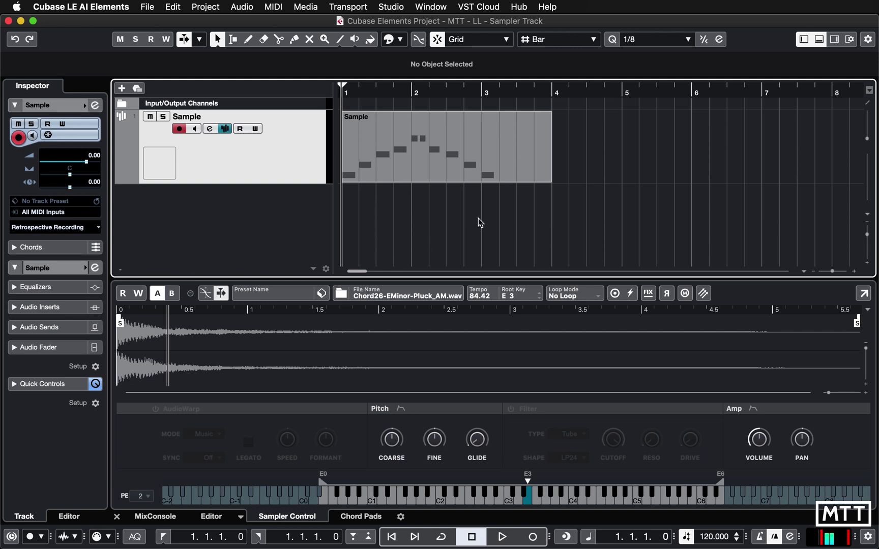
click(474, 174)
Delete the recorded part and load 22_21_15 - Maybach (Dmaj) - 90 BPM.wav into the sampler
key(Delete)
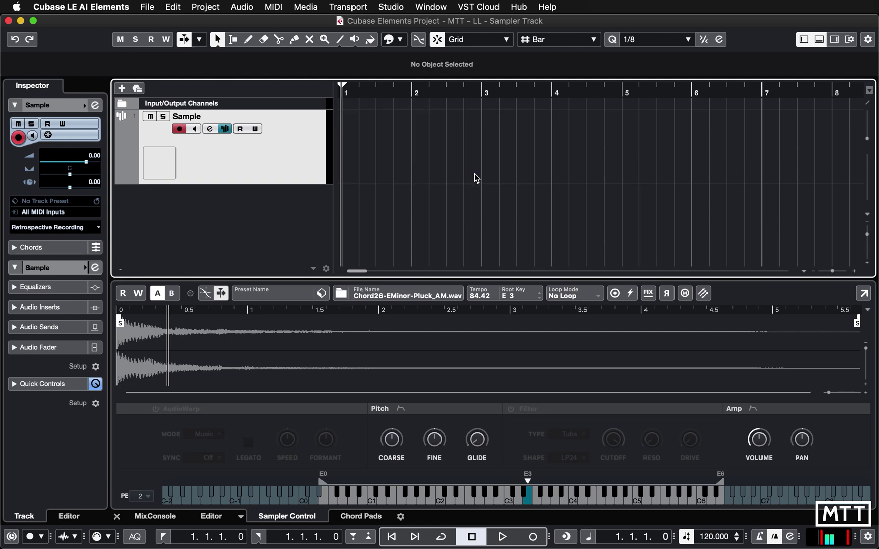
click(342, 294)
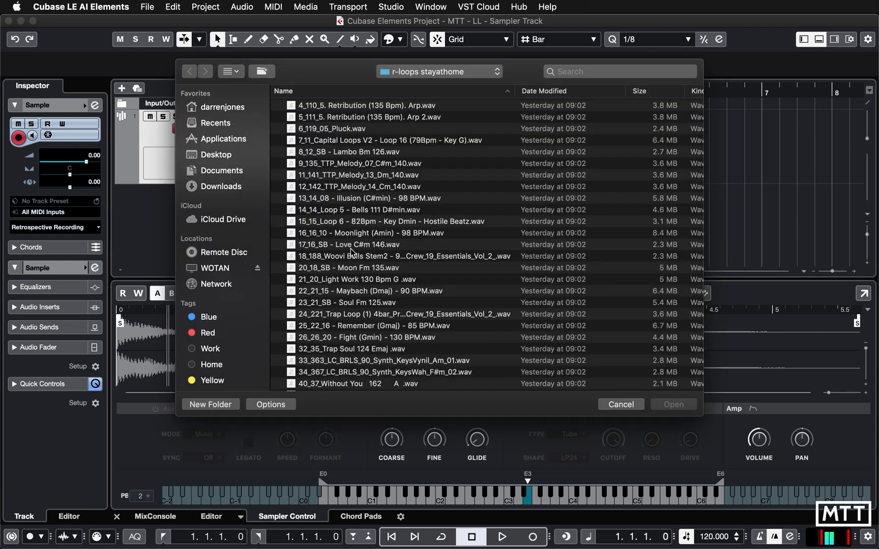
click(352, 293)
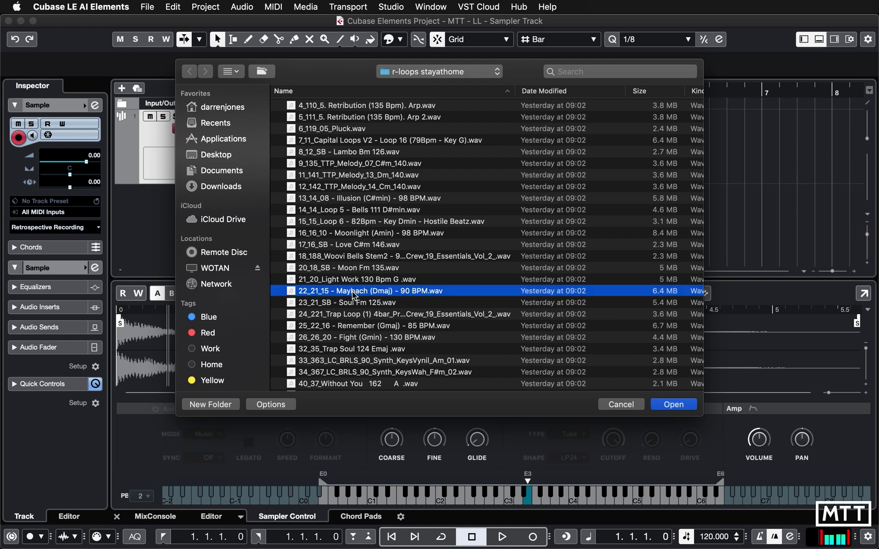
click(355, 325)
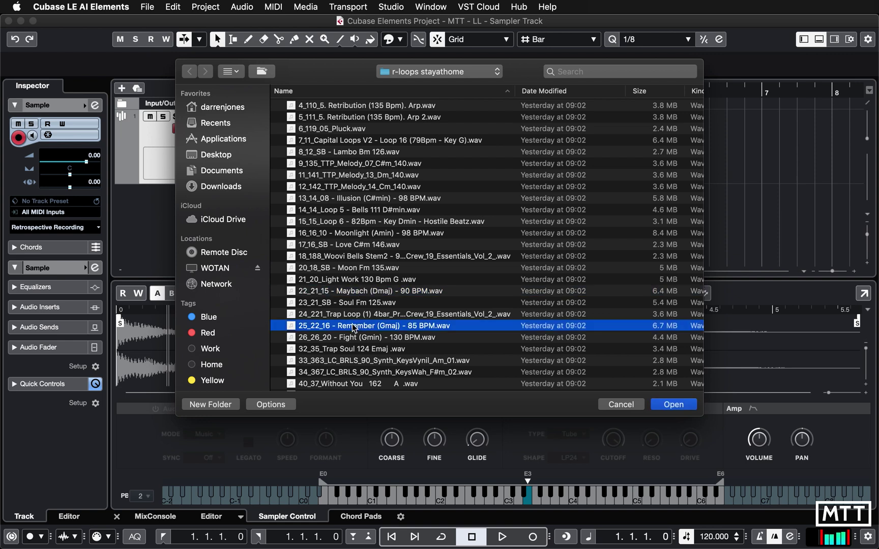
click(347, 294)
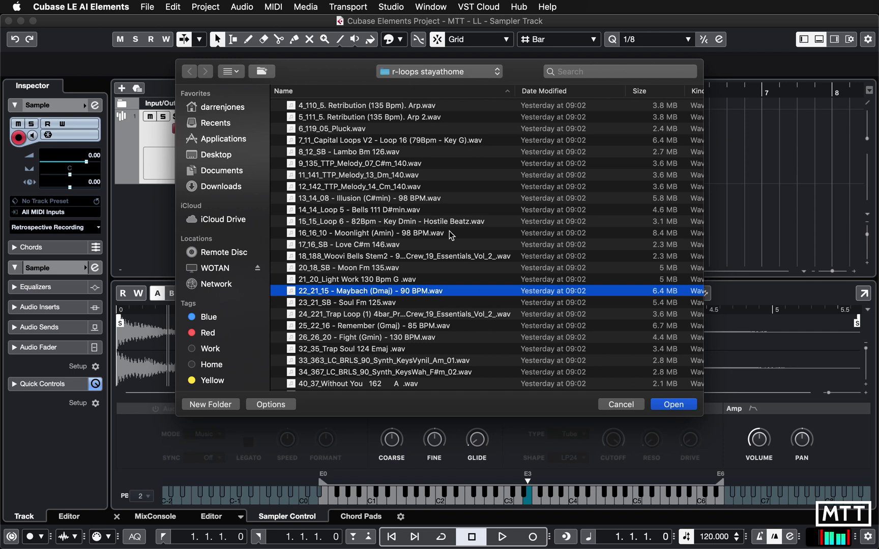
click(670, 404)
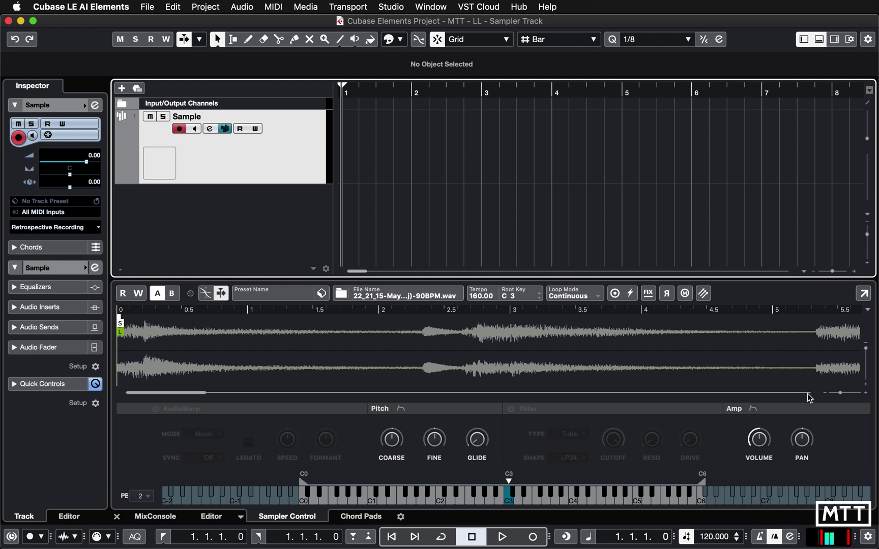
Zoom out to show the whole sample and set Loop Mode to No Loop
click(825, 393)
click(824, 394)
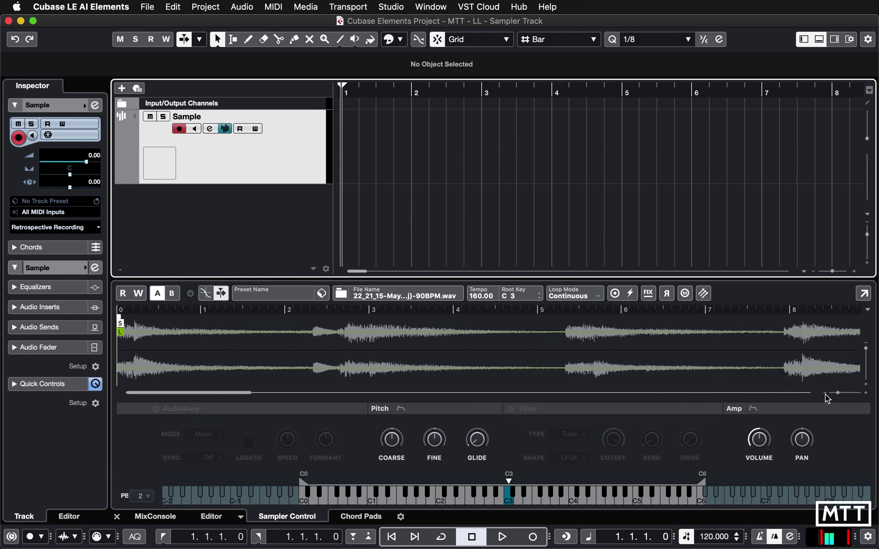
click(825, 394)
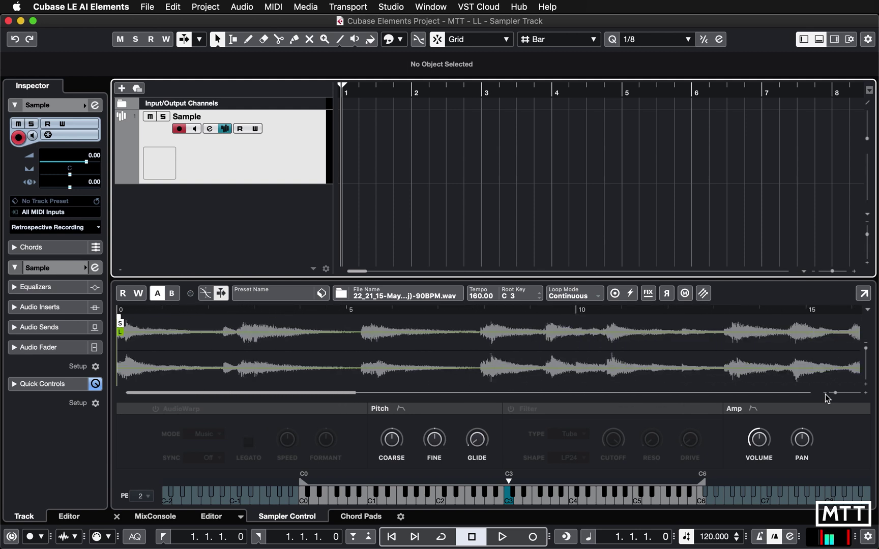
click(824, 394)
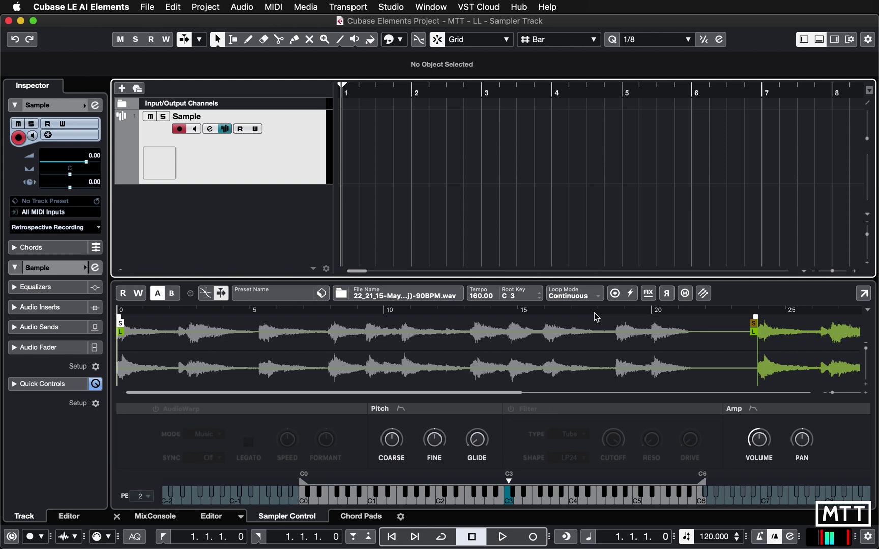
click(585, 298)
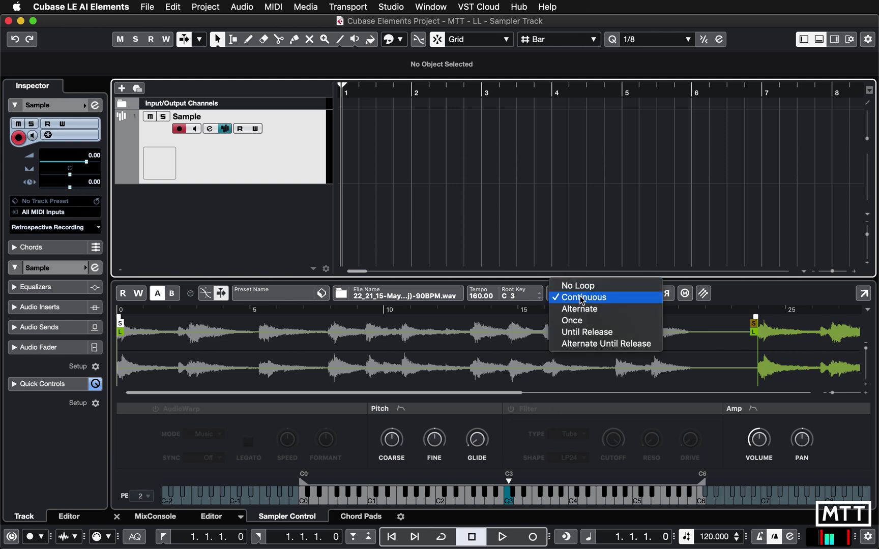
click(576, 286)
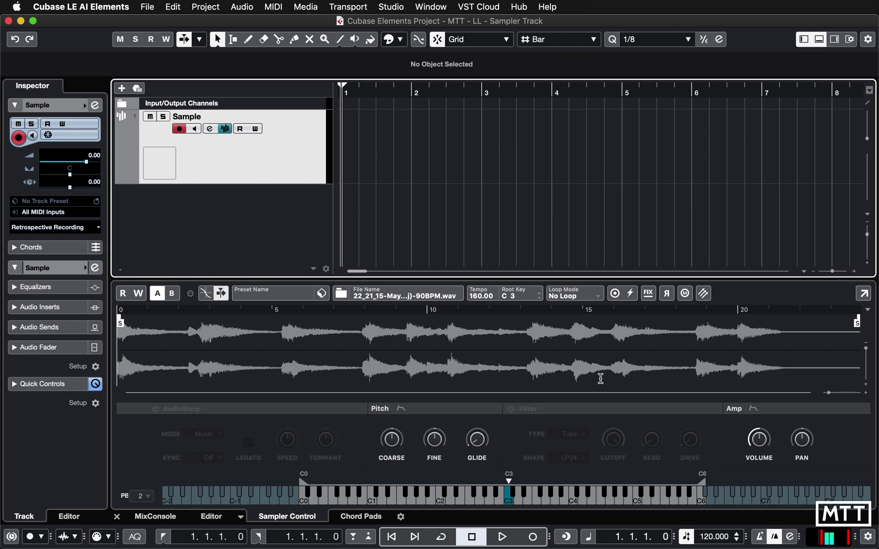
Show the on-screen keyboard with Alt+K and audition the sample three times from Q
key(alt+k)
key(q)
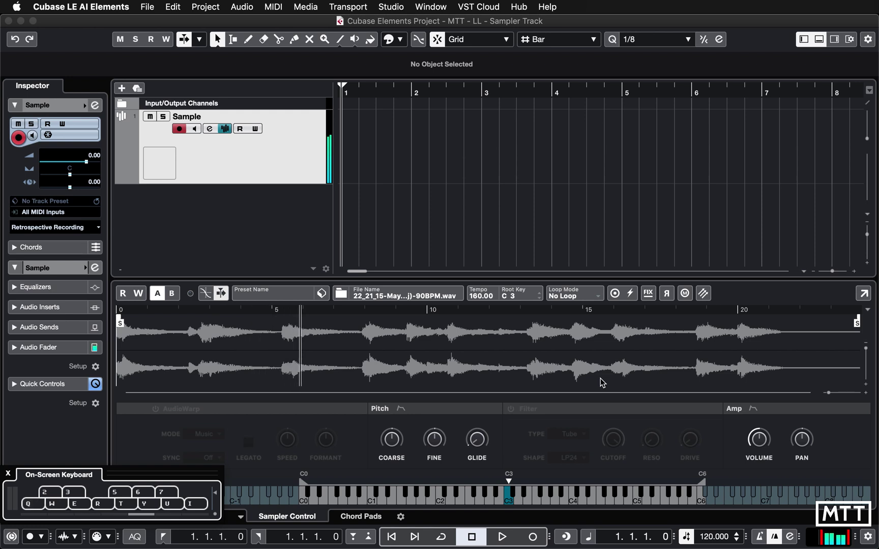
key(q)
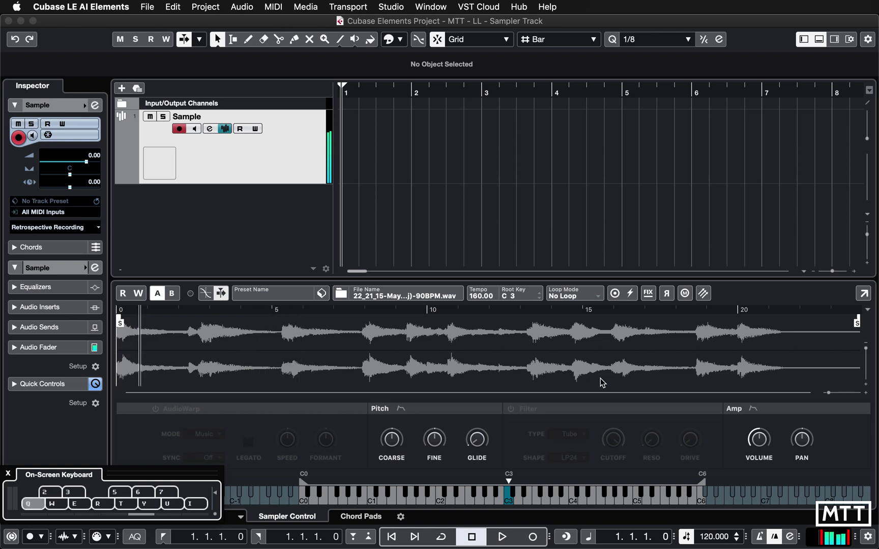
key(q)
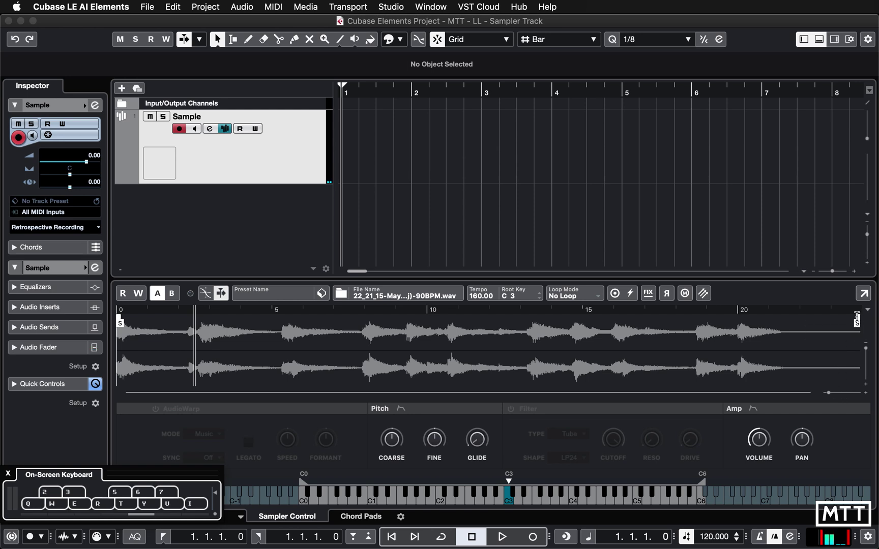
Pull the sample end in to about 11, audition, zoom in, then set it just past 2
mouse_move(856, 324)
mouse_down()
mouse_move(219, 321)
mouse_move(184, 313)
mouse_up()
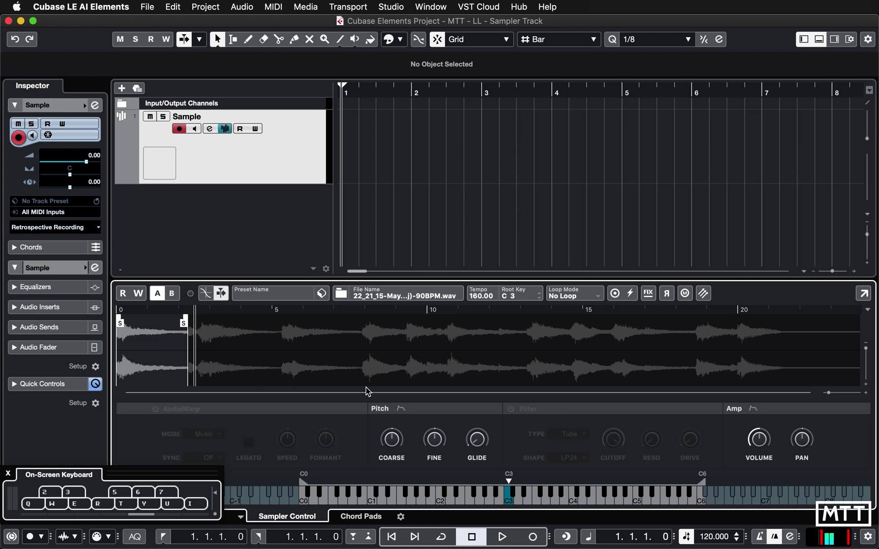
key(q)
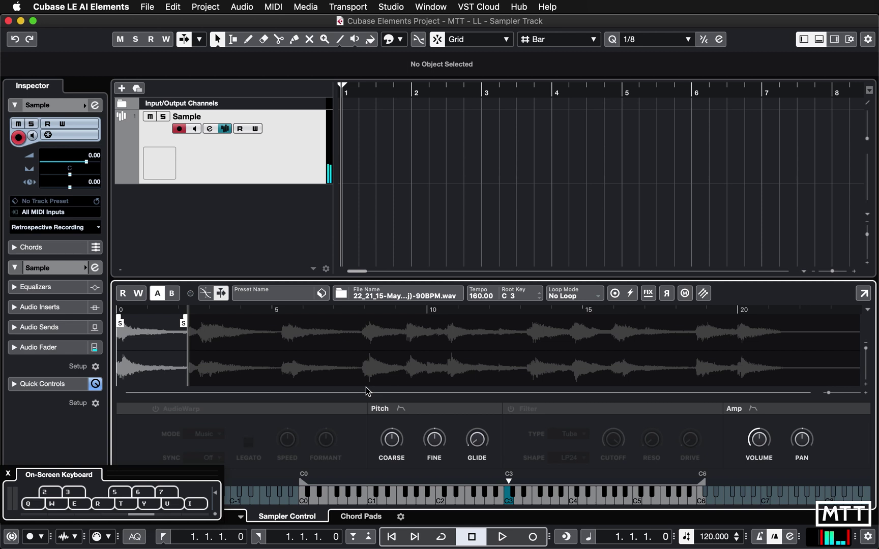
click(866, 394)
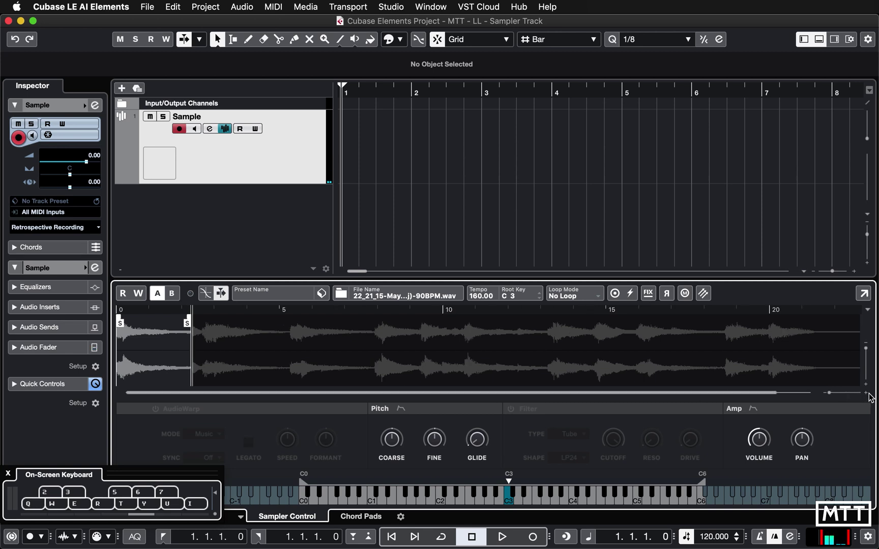
click(865, 393)
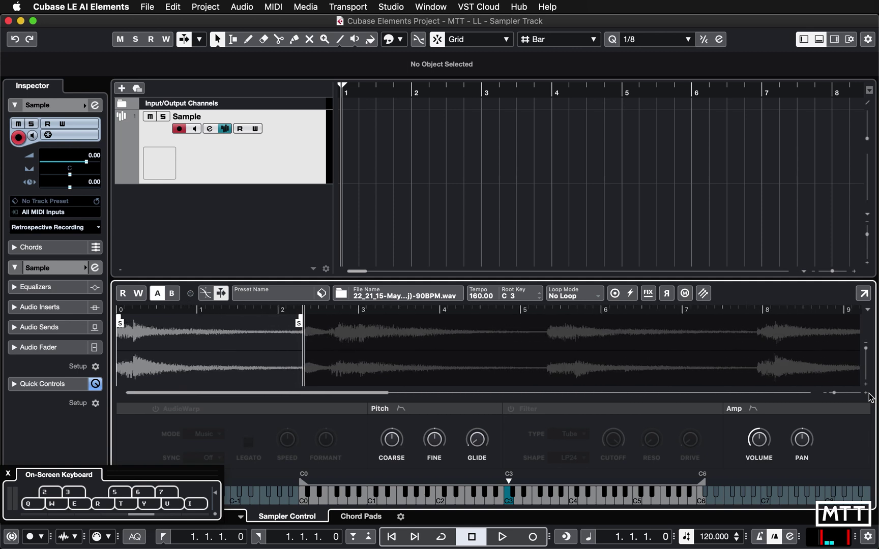
click(866, 393)
drag(311, 323, 298, 322)
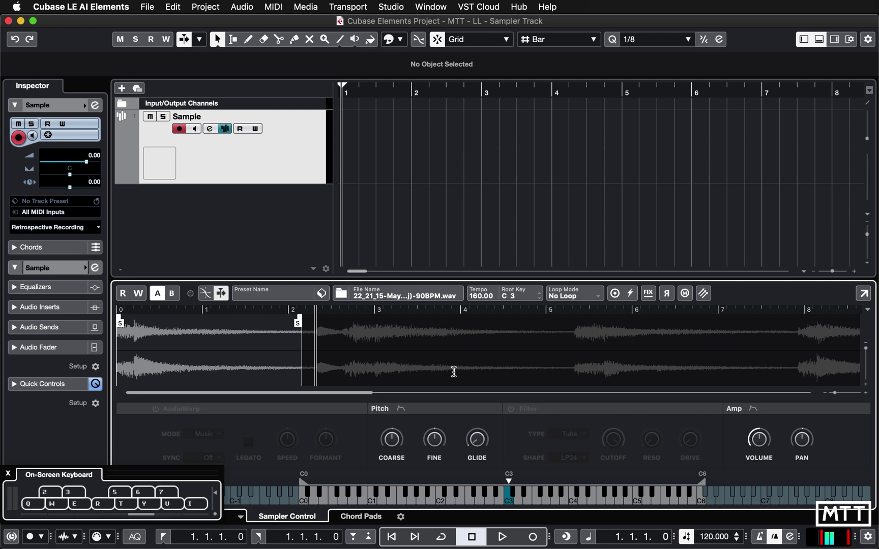
key(q)
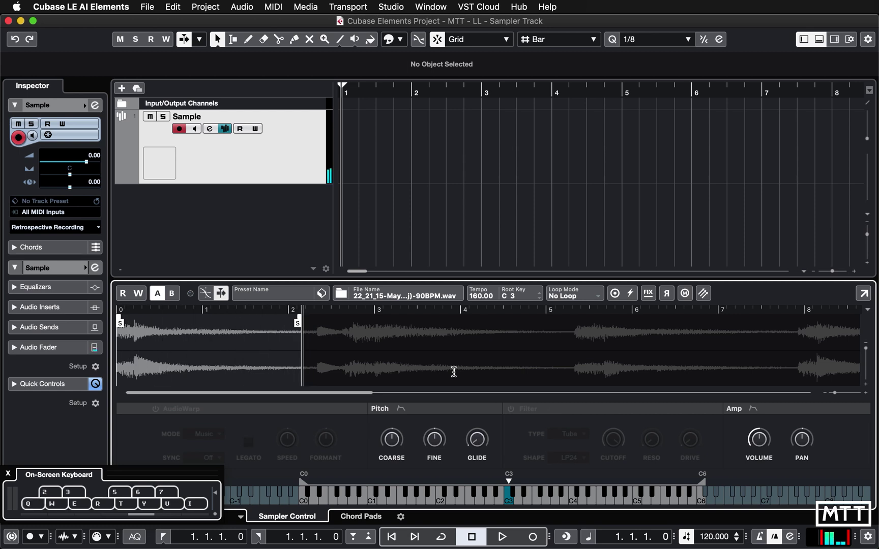
key(q)
key(w)
key(e)
key(r)
key(t)
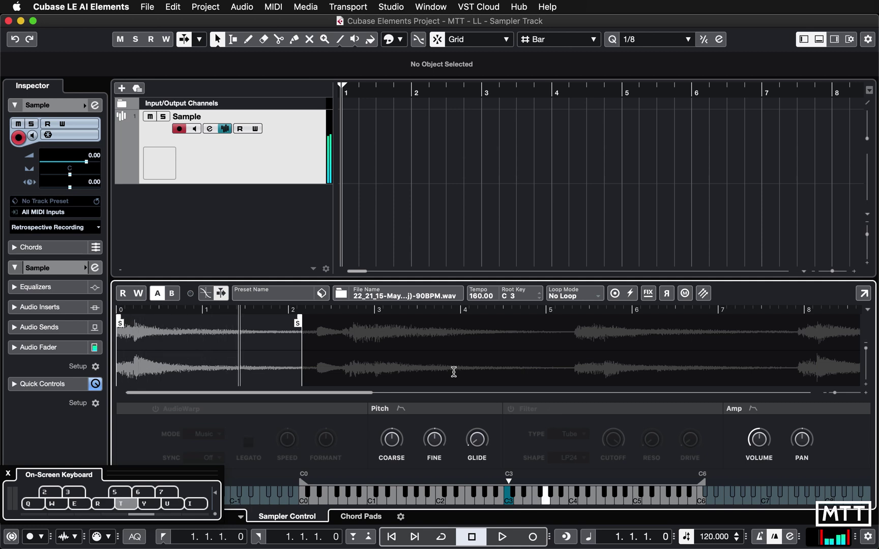
key(q)
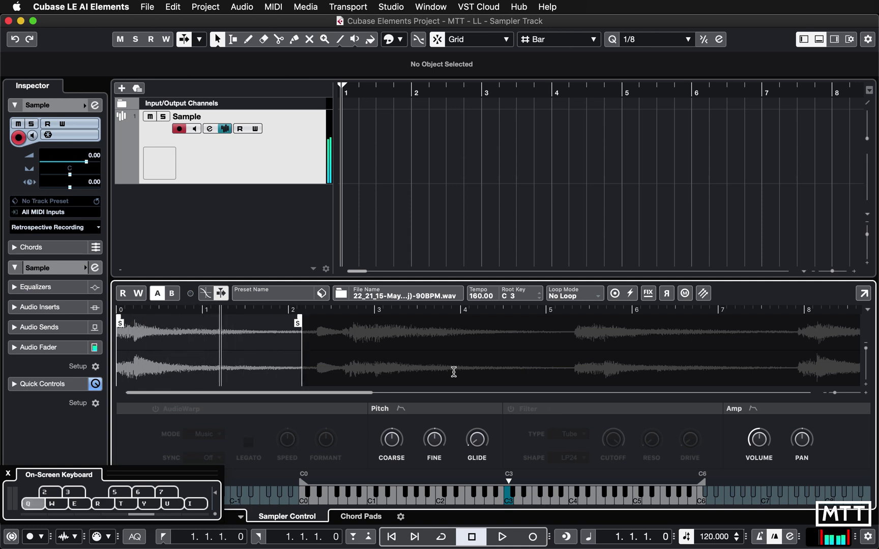
key(e)
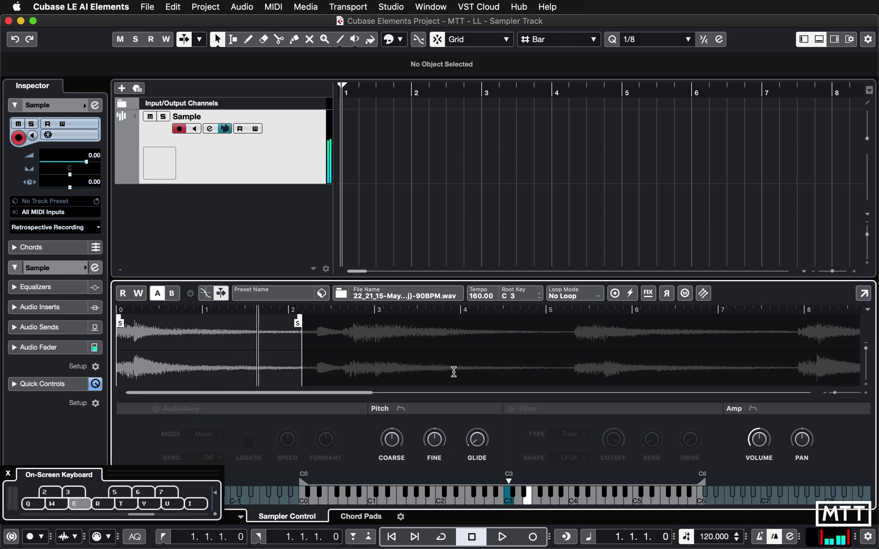
key(t)
key(e)
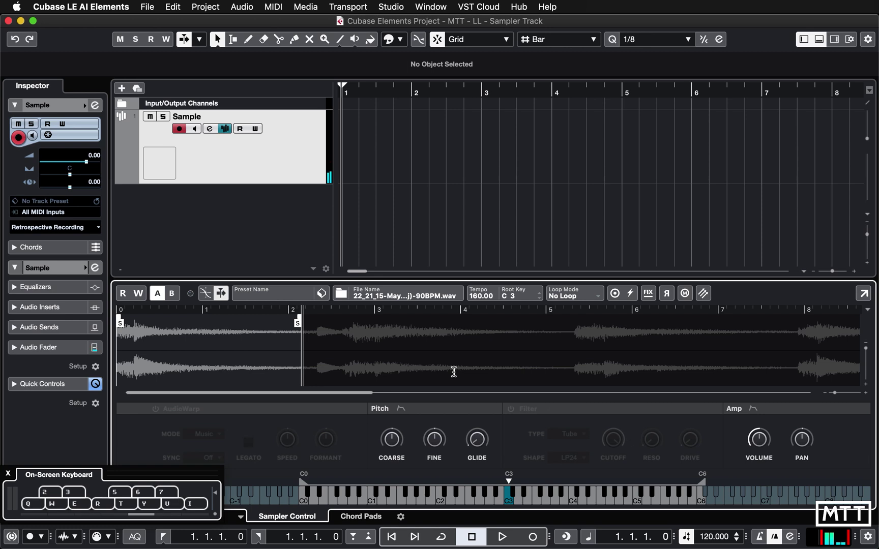
key(t)
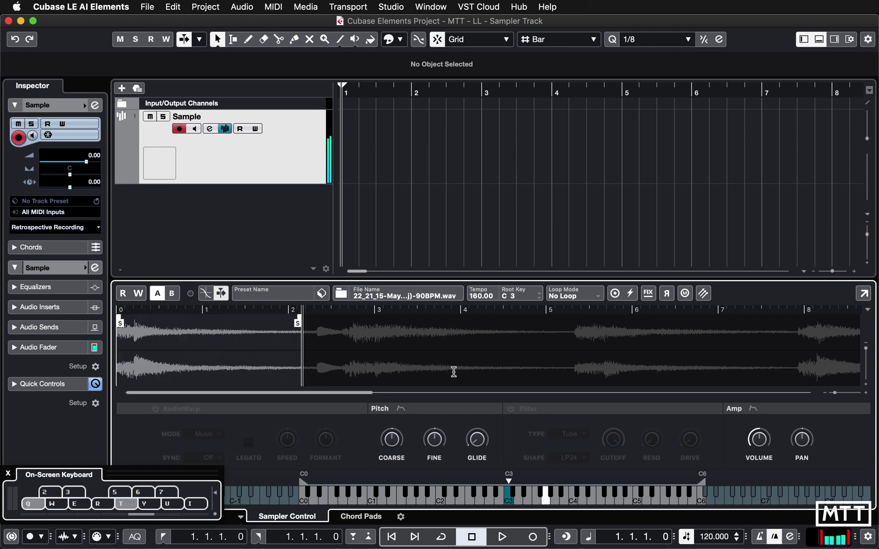
key(e)
key(u)
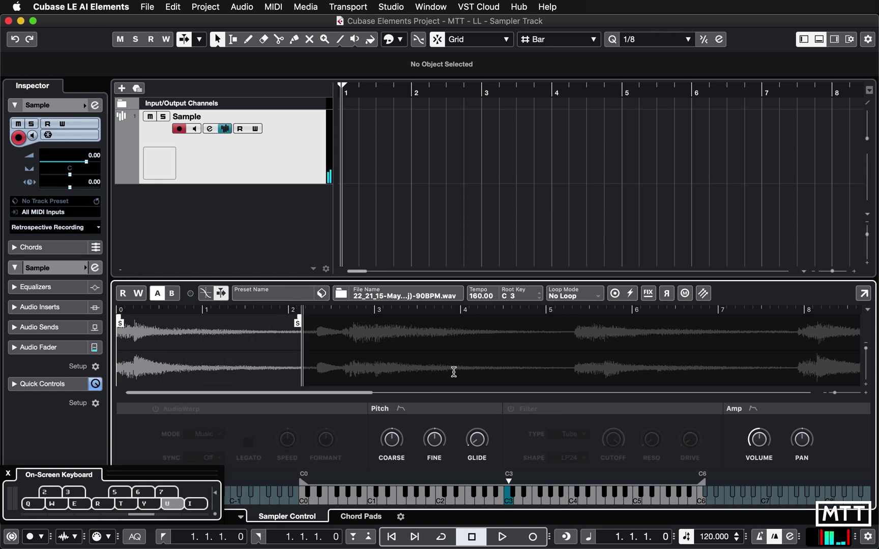
click(576, 294)
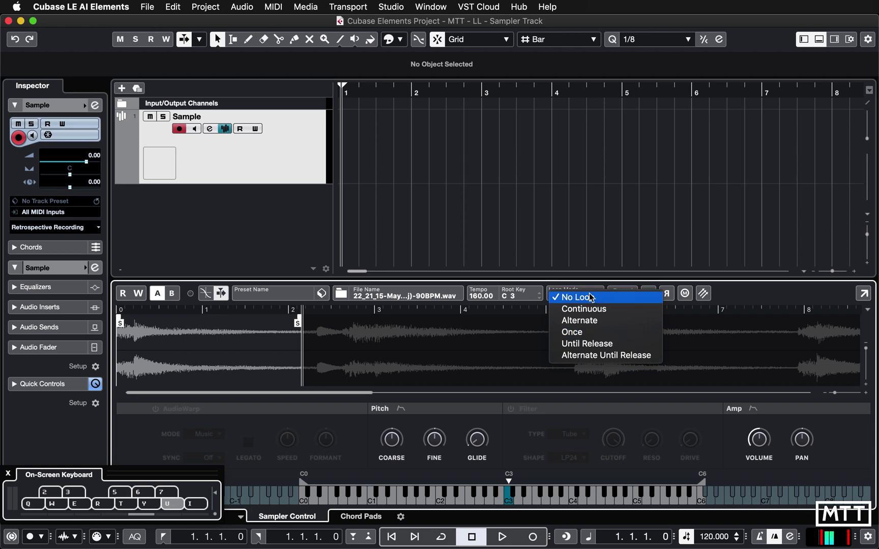
click(721, 293)
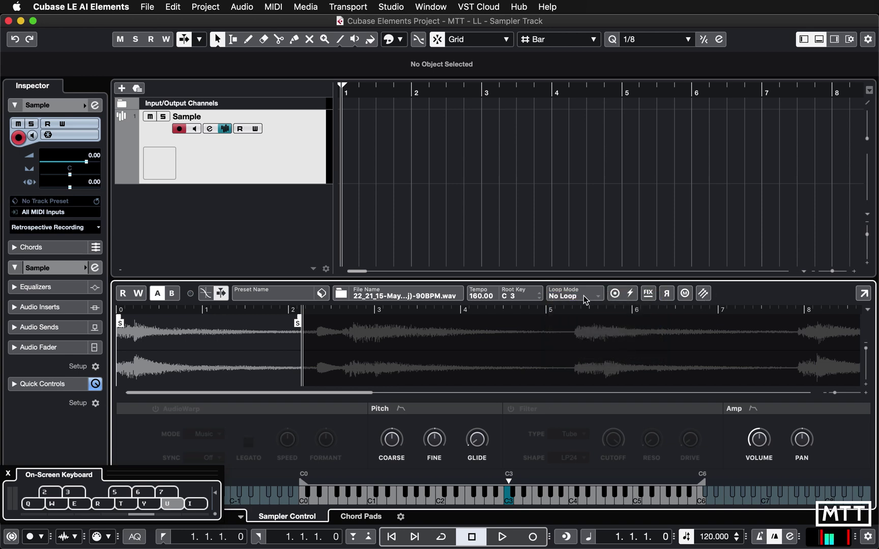